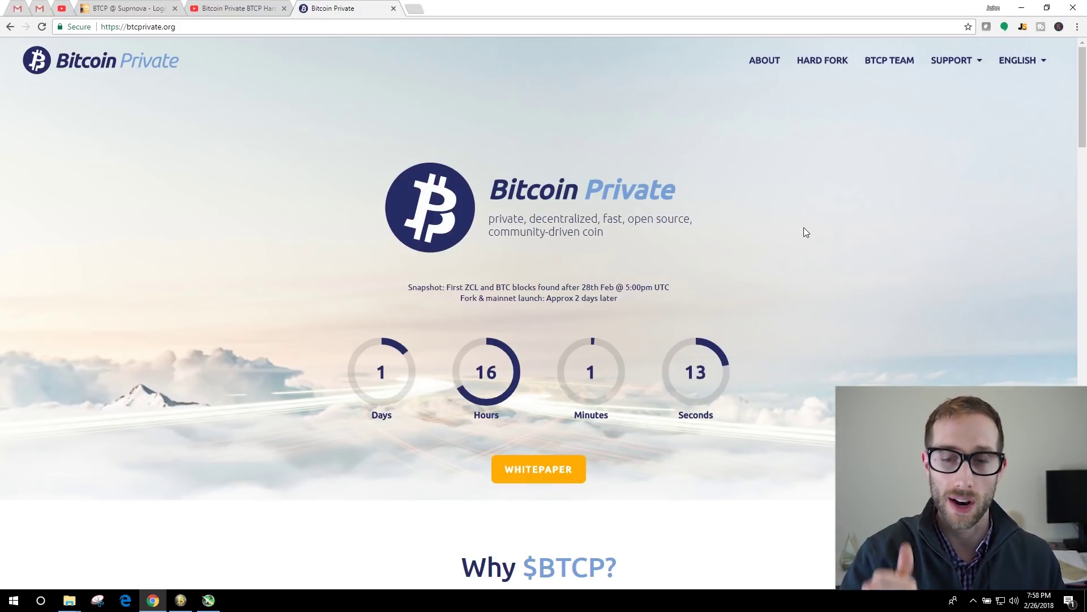
Show the BTCP hard fork guide video, then switch to the BTCP Suprnova pool page
left_click(245, 8)
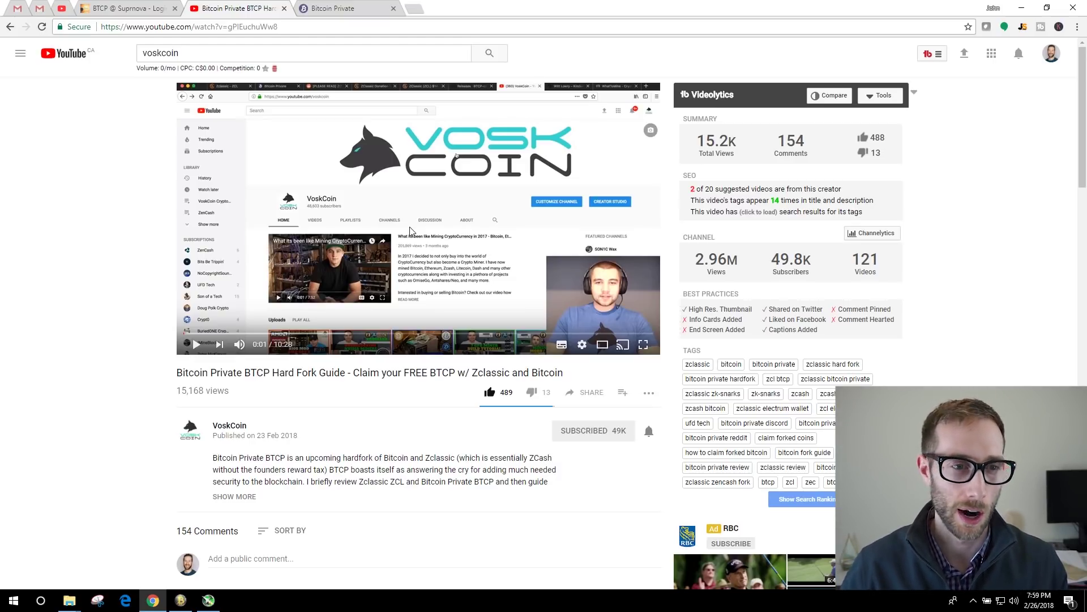
left_click(154, 7)
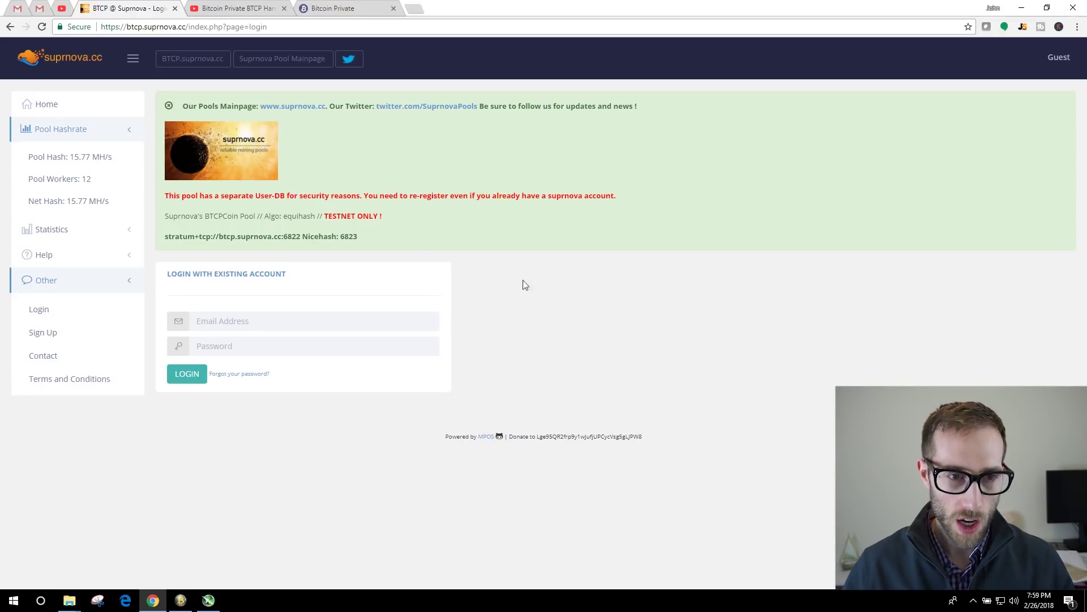
Highlight the re-registration notice, log into the Suprnova BTCP pool and expand the account section
left_click(137, 26)
left_click(143, 27)
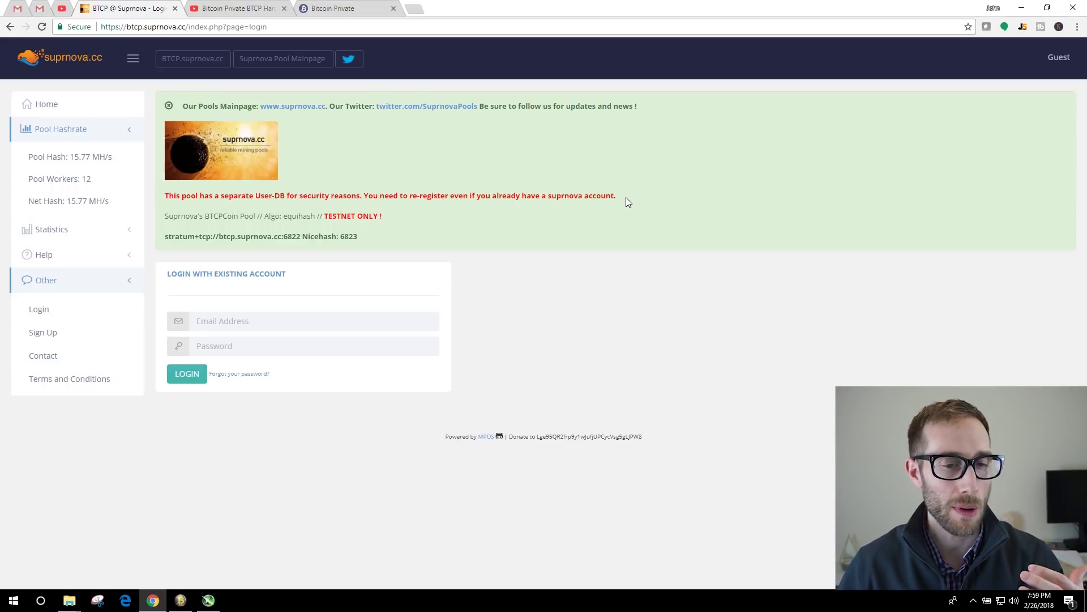
left_click_drag(618, 196, 217, 195)
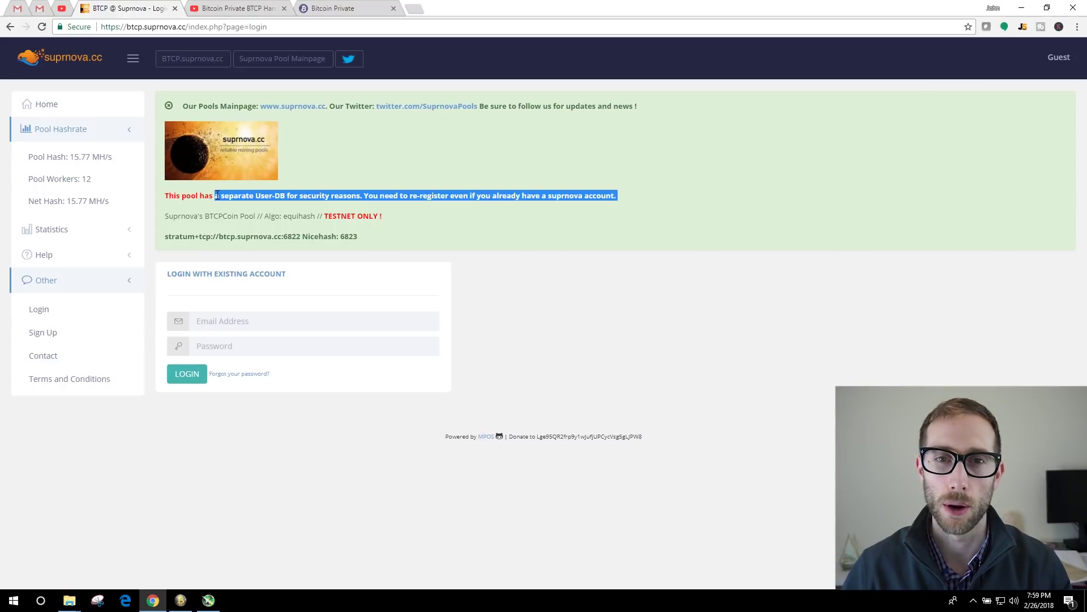
left_click(667, 182)
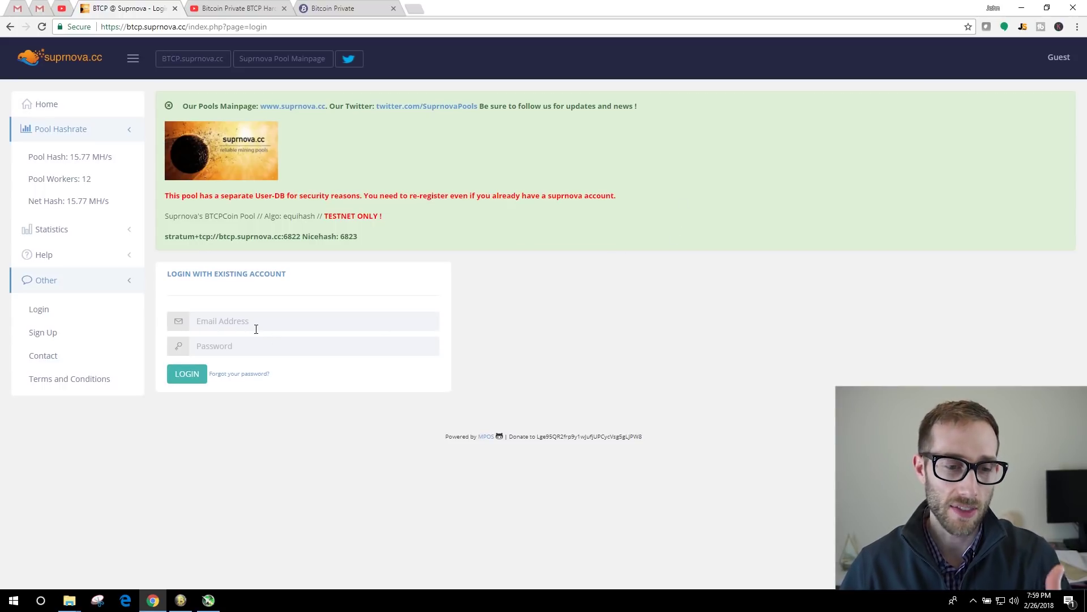
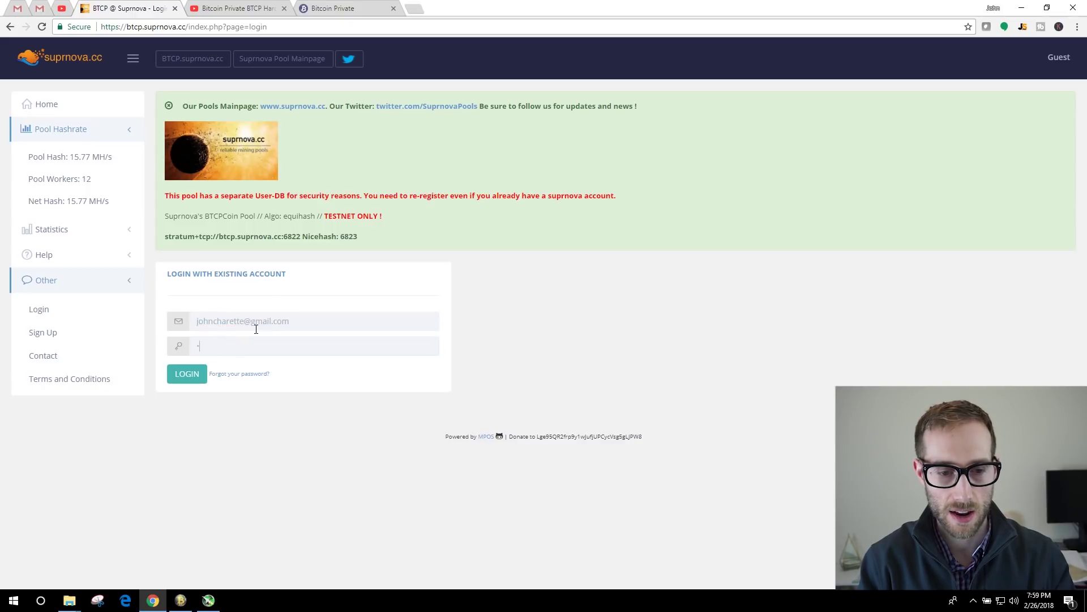
key("Return")
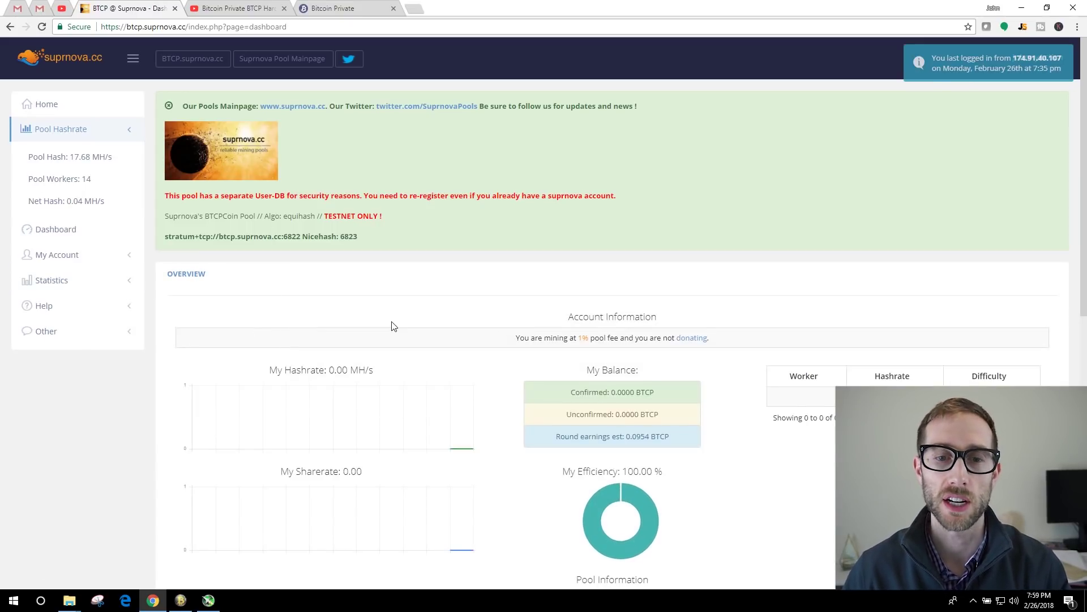
left_click(59, 255)
scroll(67, 264, "down", 1)
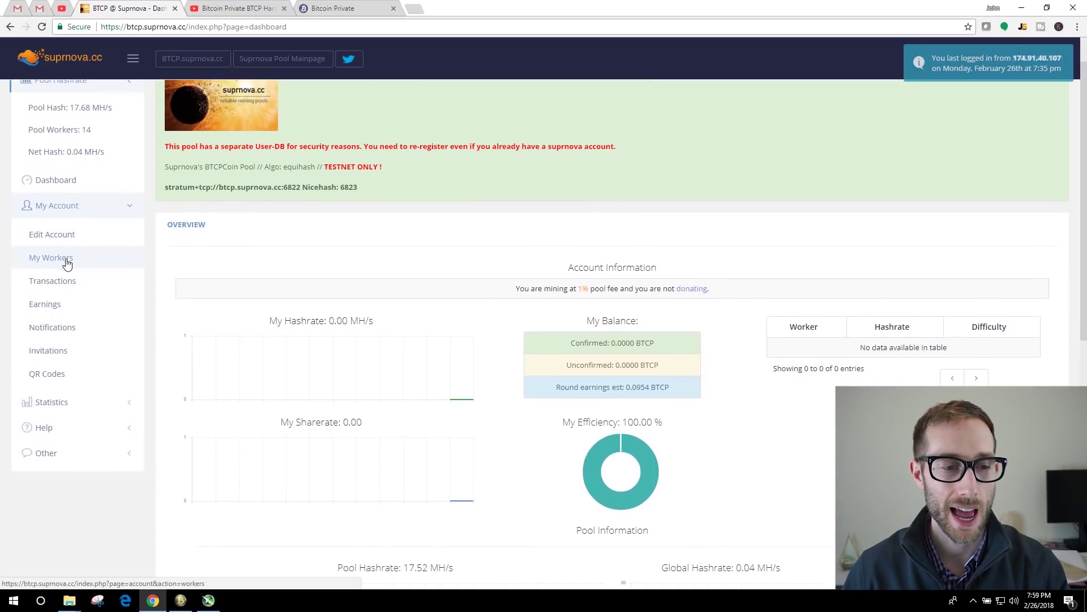
On My Workers, add workers Johnny and Minnie to the pool account
left_click(66, 261)
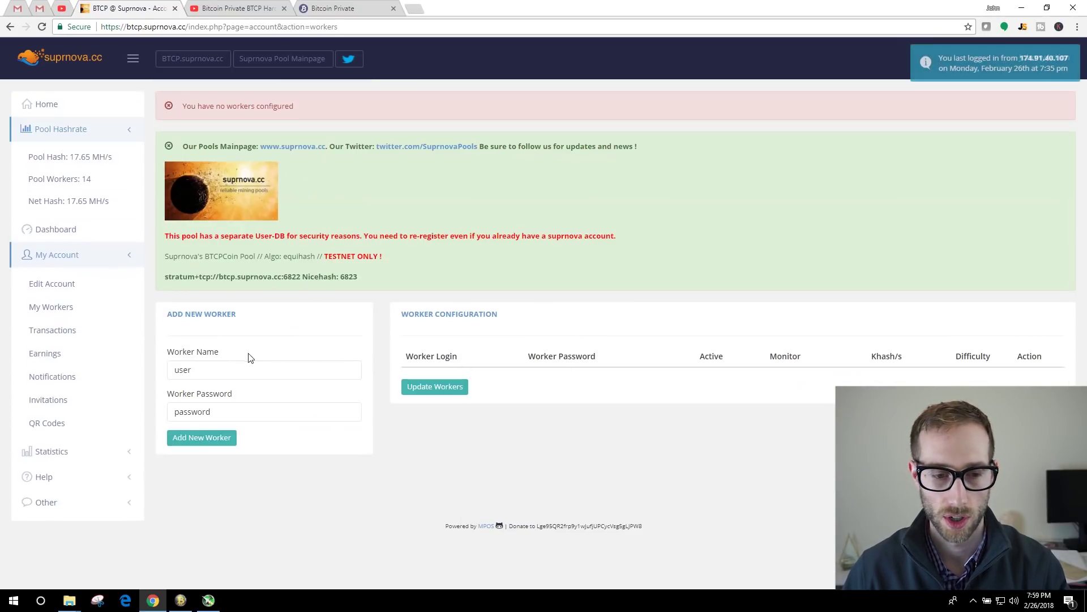
double_click(241, 365)
type("J")
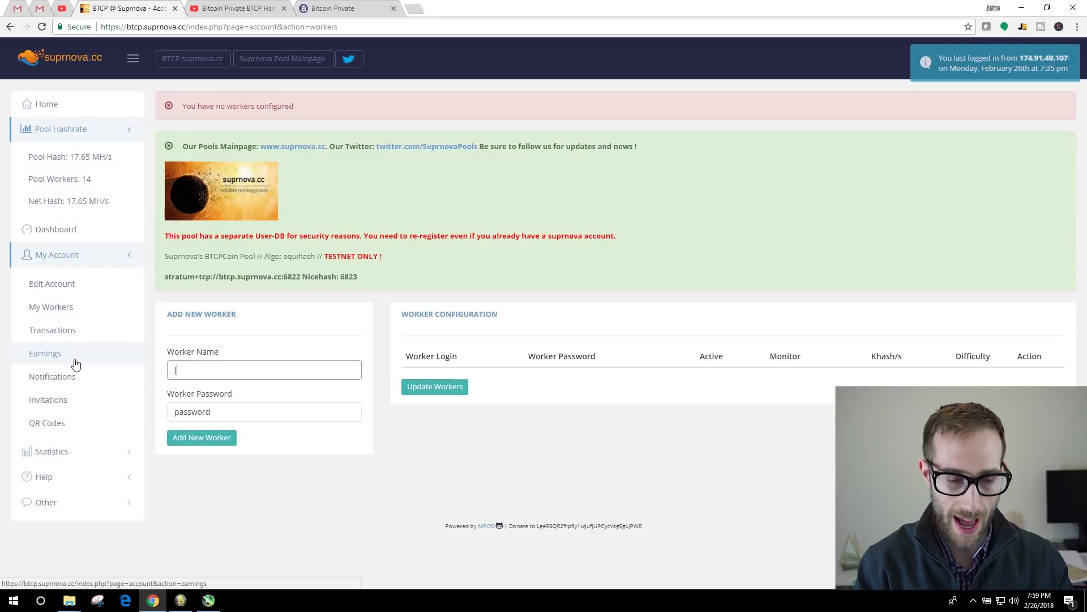
type("ohnny")
left_click(288, 473)
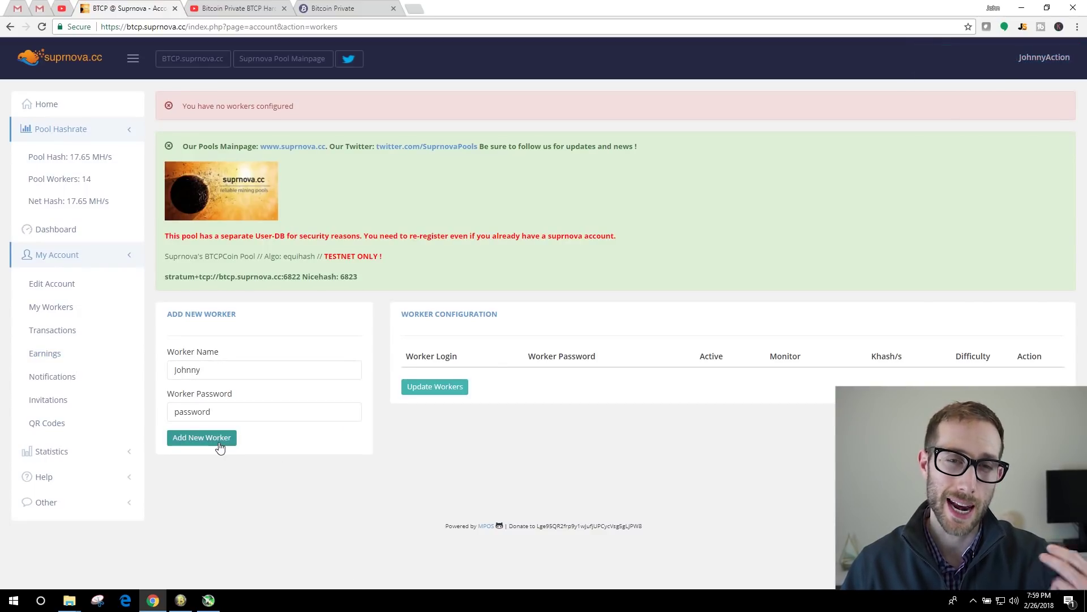
left_click(219, 444)
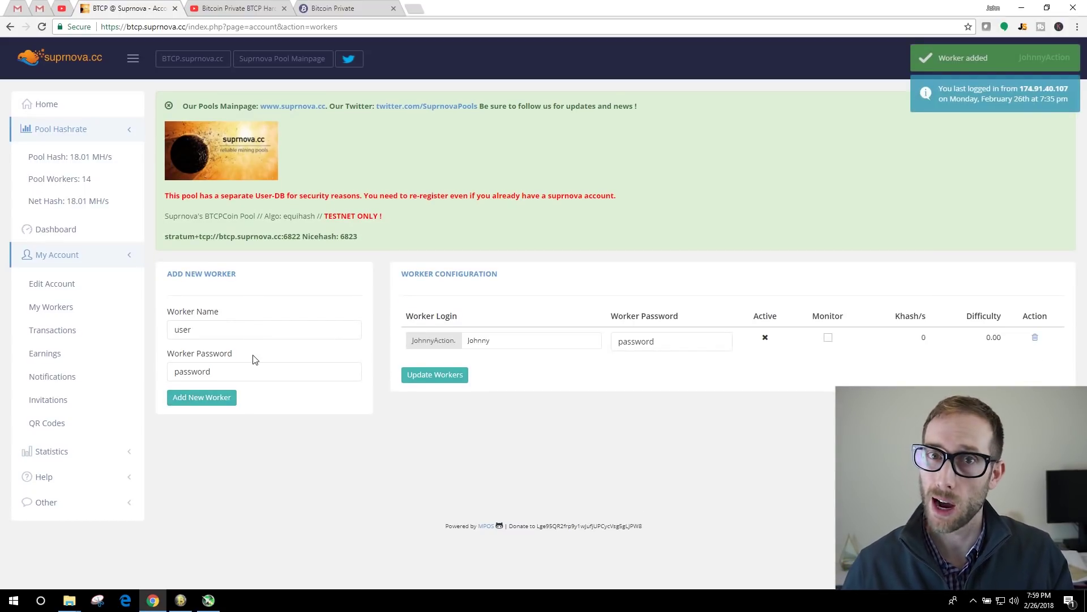
left_click(244, 336)
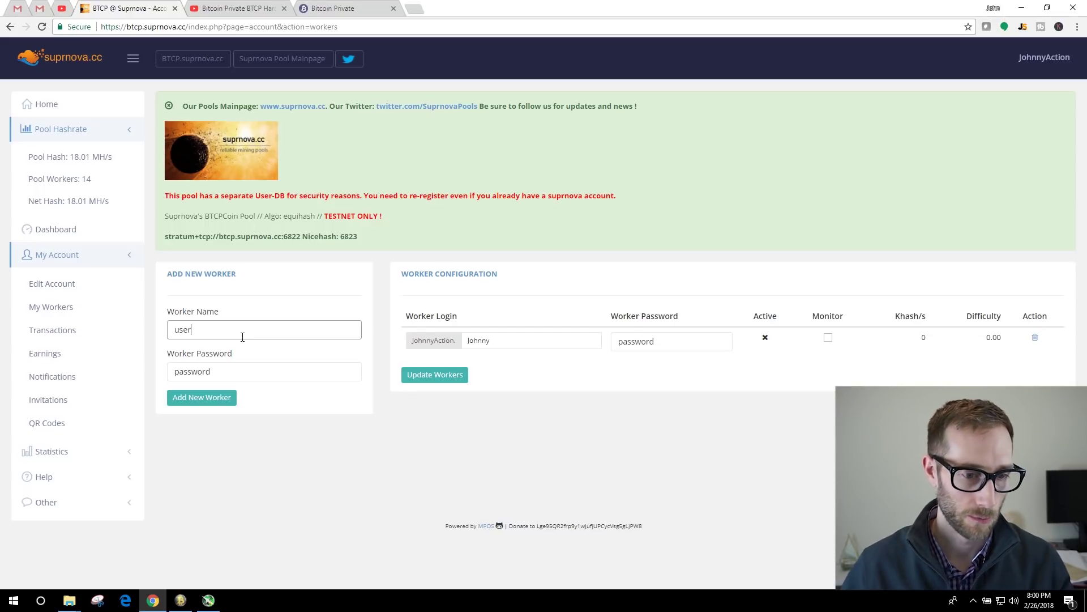
type("Minnie")
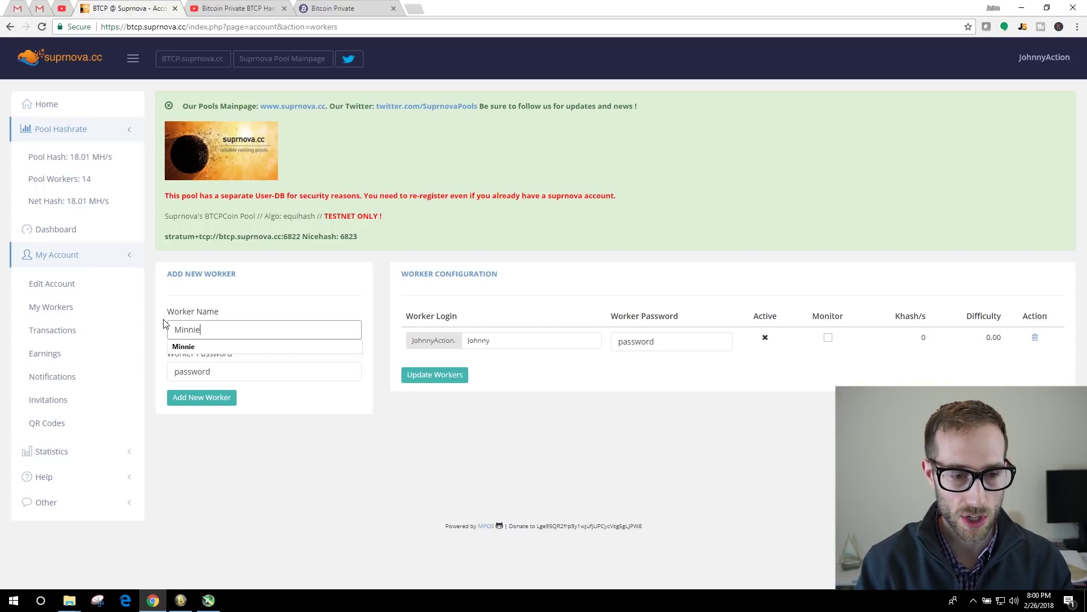
left_click(230, 305)
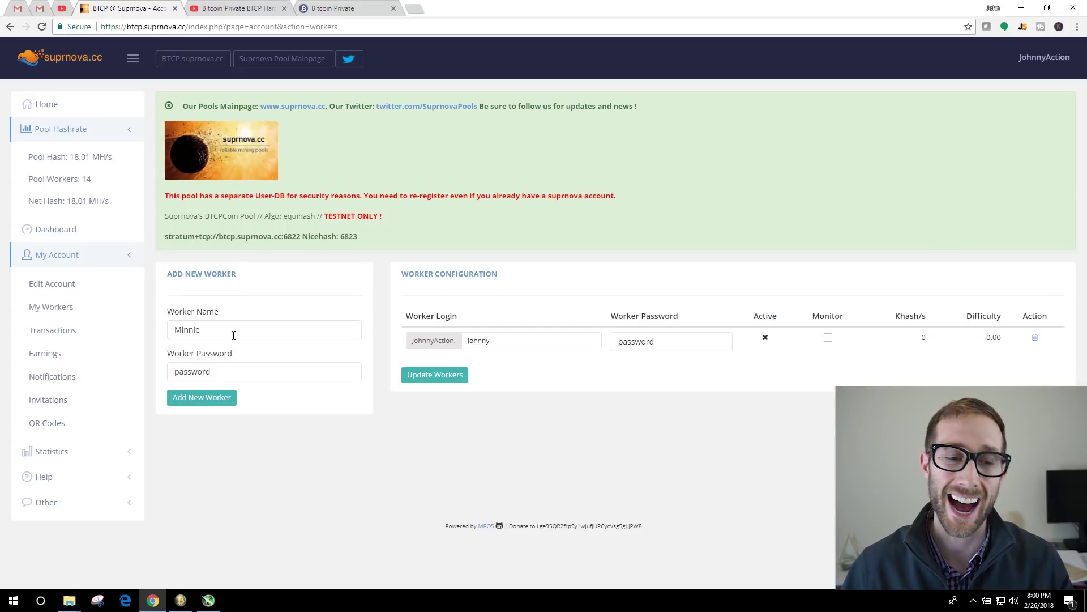
left_click(221, 398)
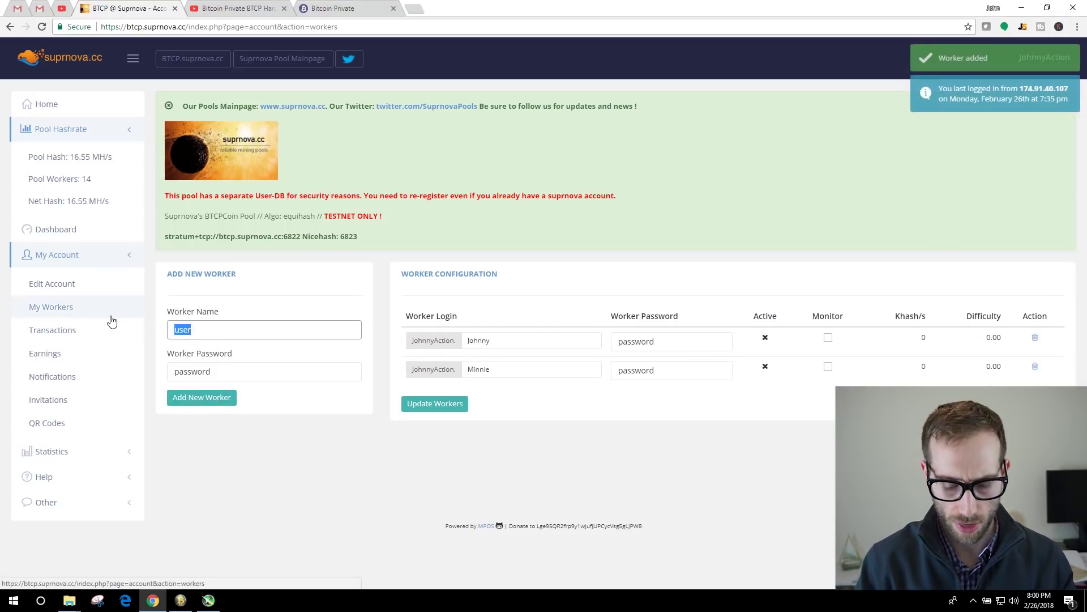
type("Mickey")
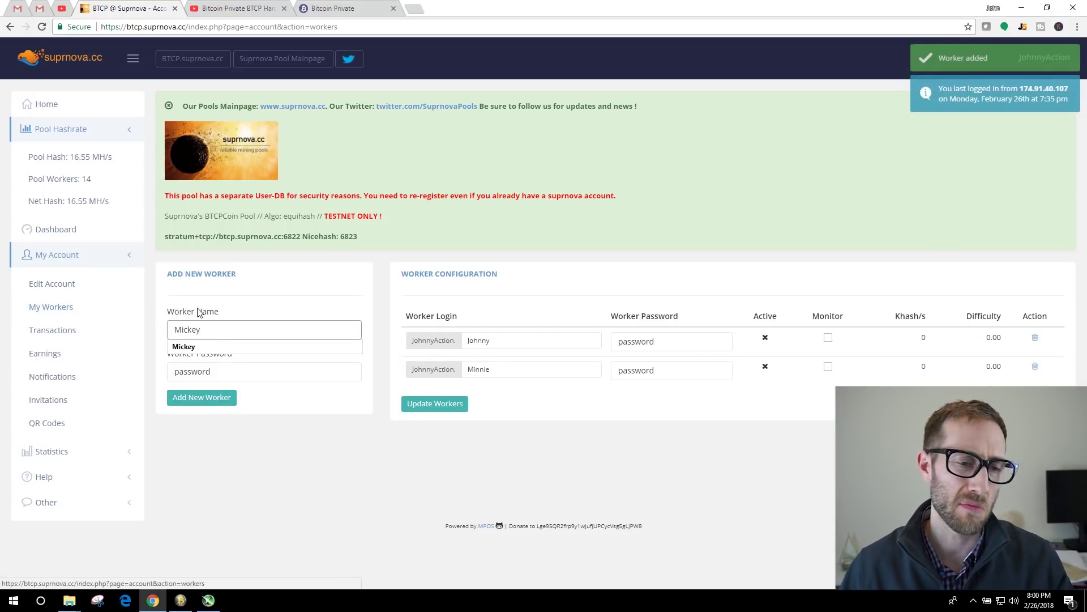
Add workers Mickey and Test, then bring Awesome Miner to the front
left_click(204, 311)
left_click(215, 400)
type("user")
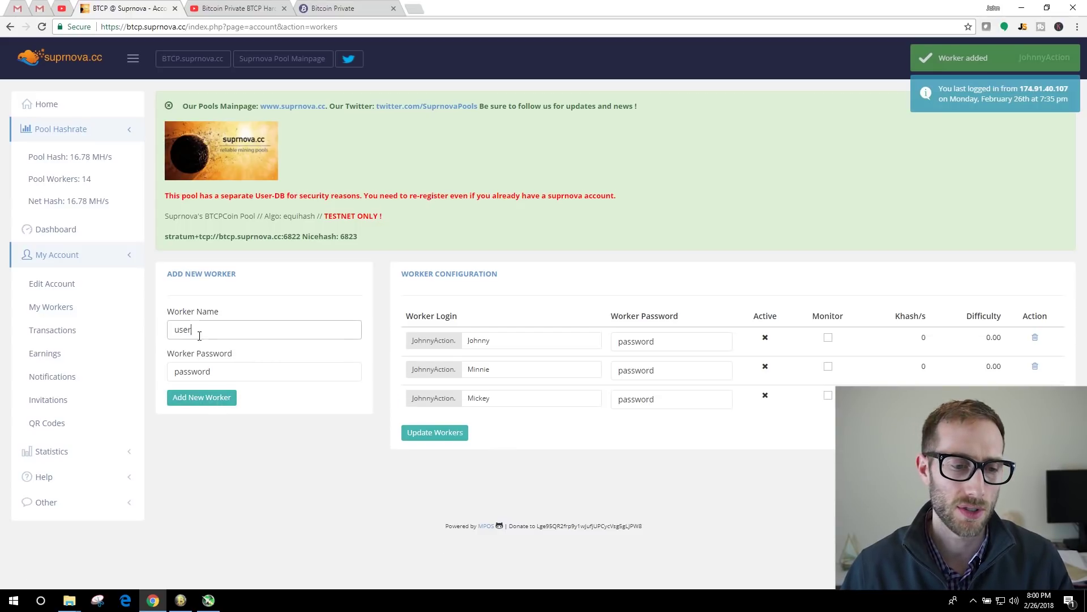
left_click_drag(195, 332, 165, 333)
type("Test")
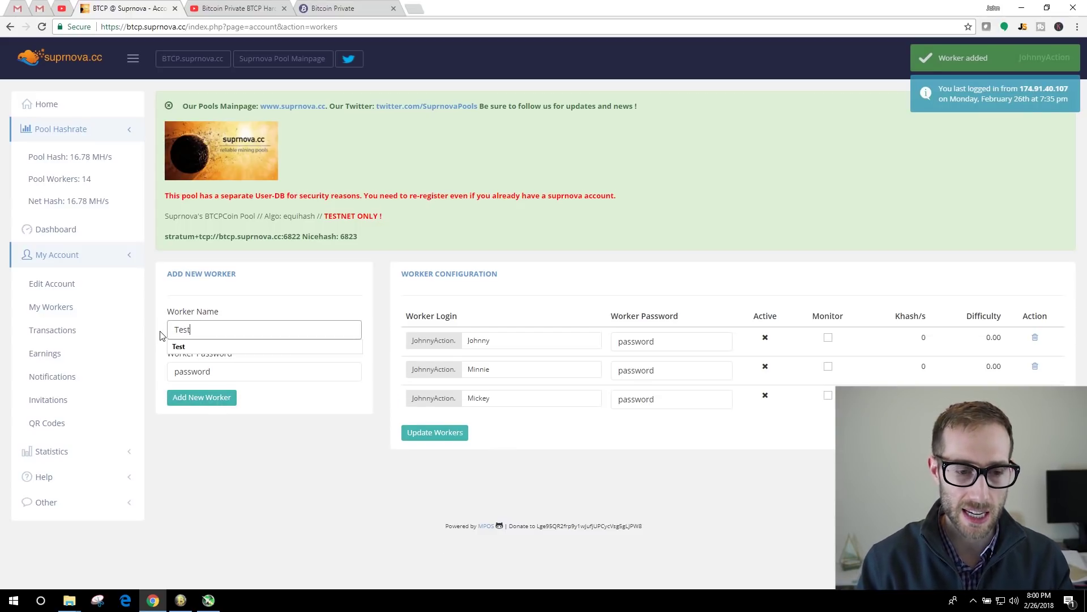
left_click(255, 304)
left_click(224, 400)
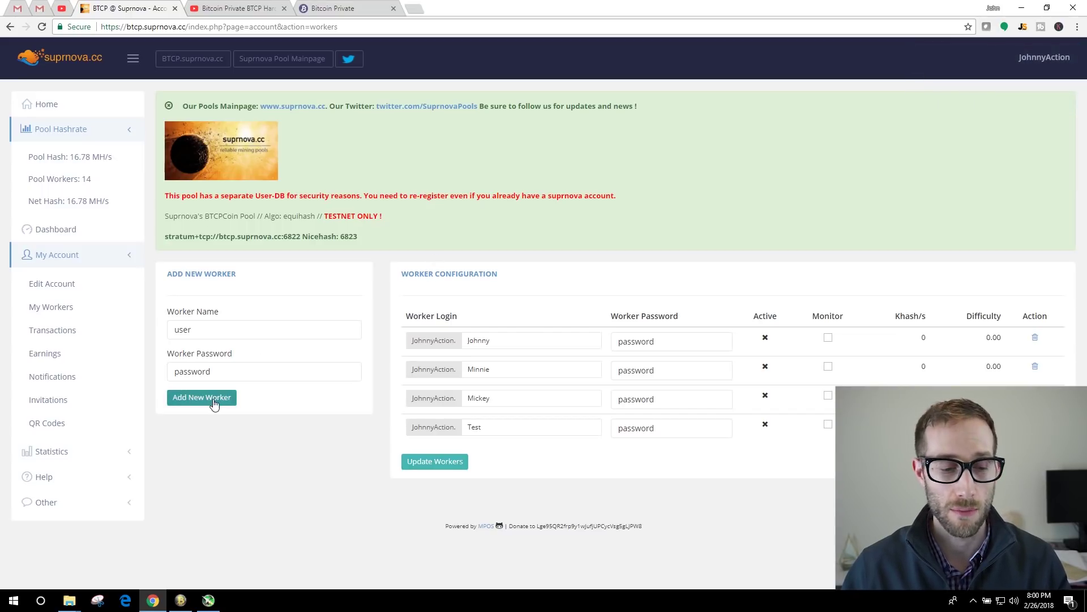
left_click(181, 601)
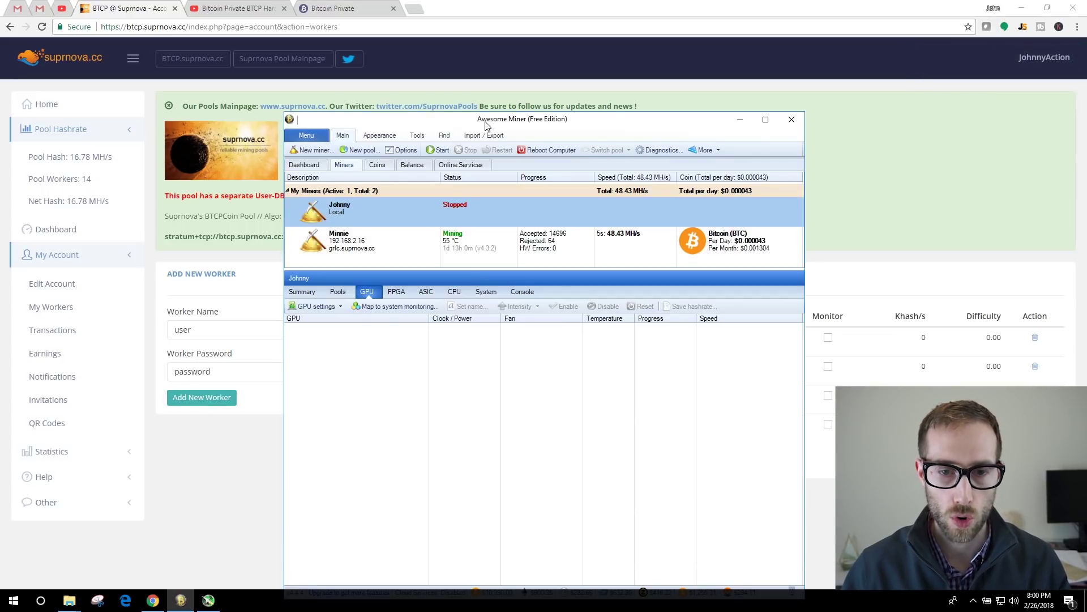
Review the Minnie and Johnny miners, then start defining a new pool
left_click_drag(488, 128, 487, 56)
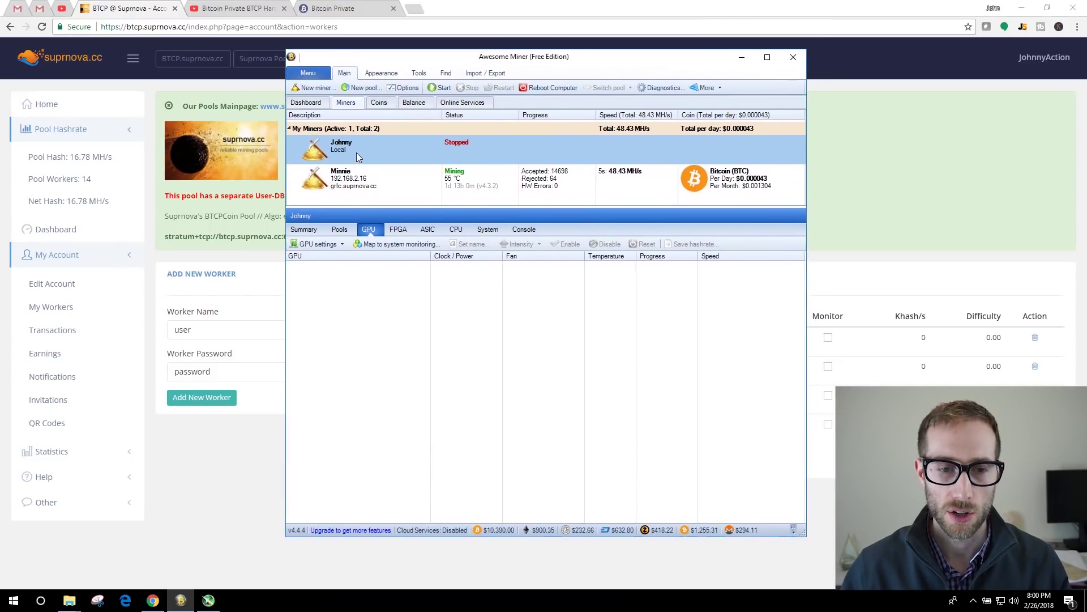
left_click(365, 173)
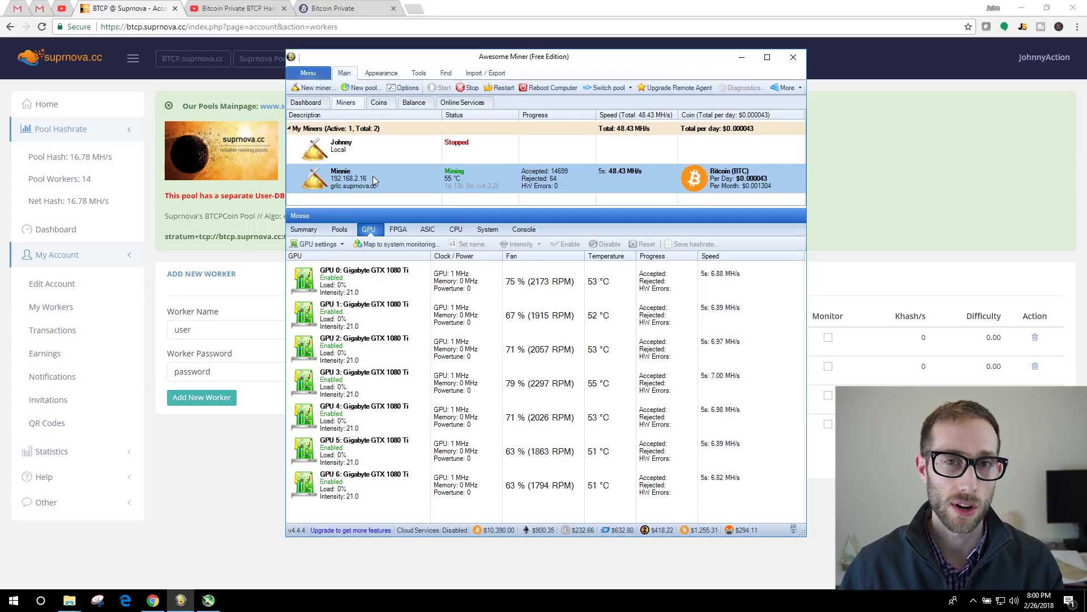
left_click(368, 152)
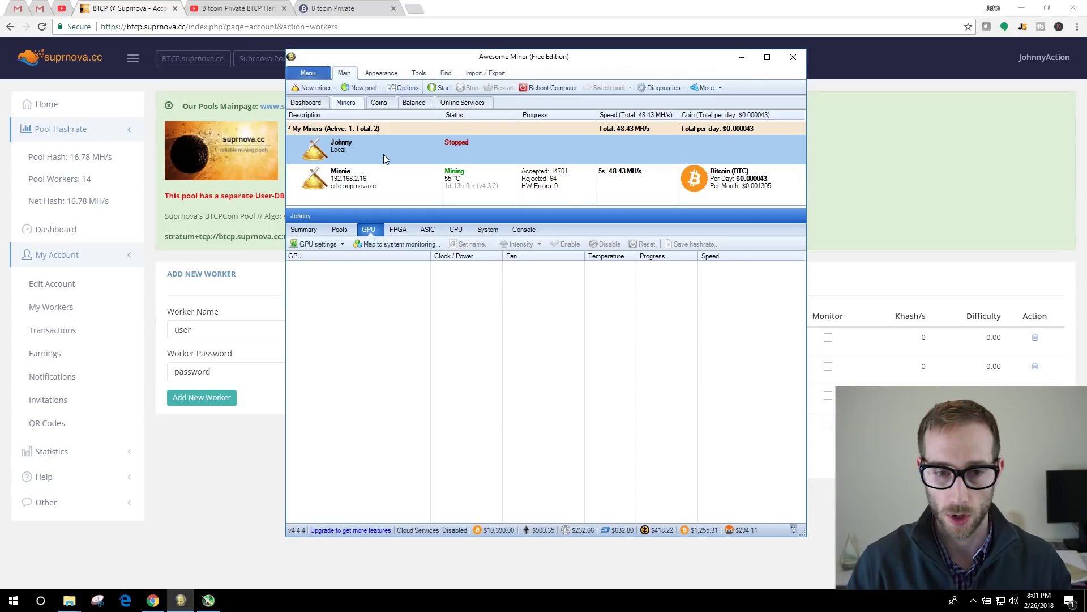
left_click(360, 88)
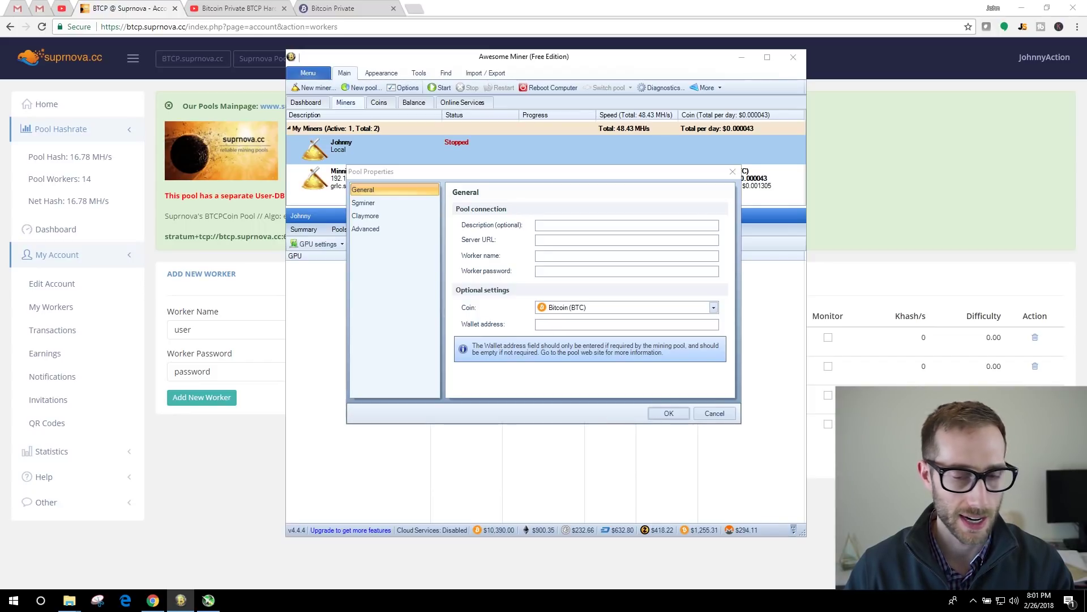
Name the pool BTCP Suprnova.cc and paste the stratum server address copied from the Suprnova guide
left_click(593, 223)
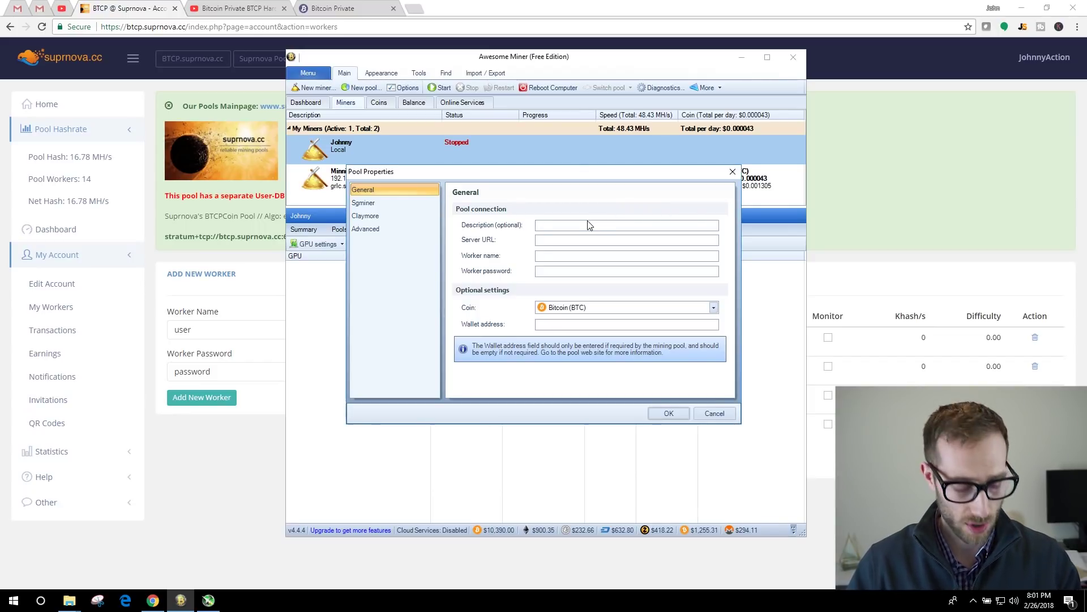
type("BTCP Supr")
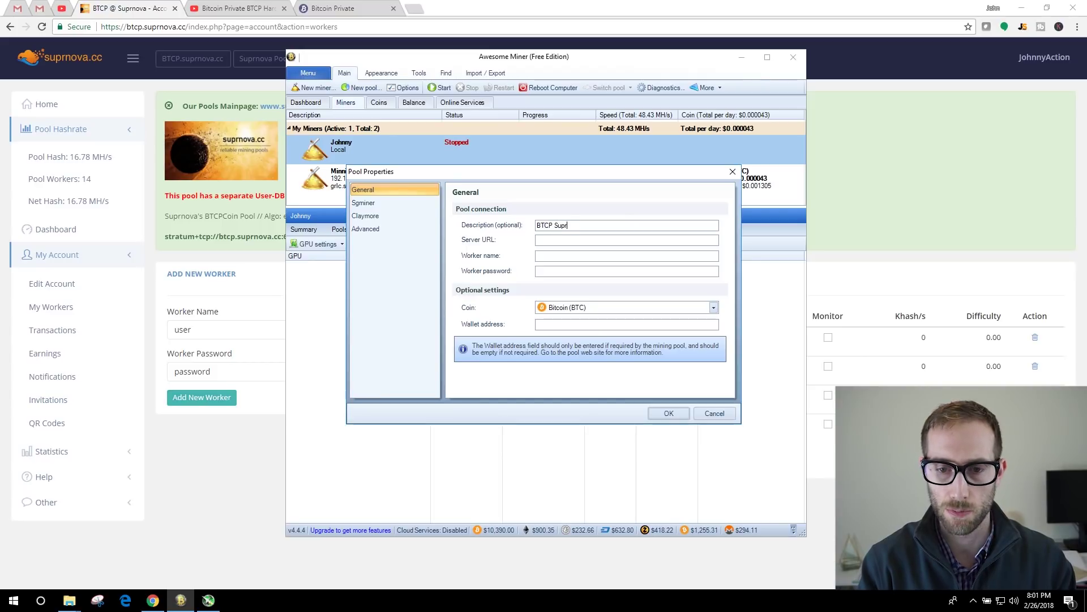
type("nova.cc")
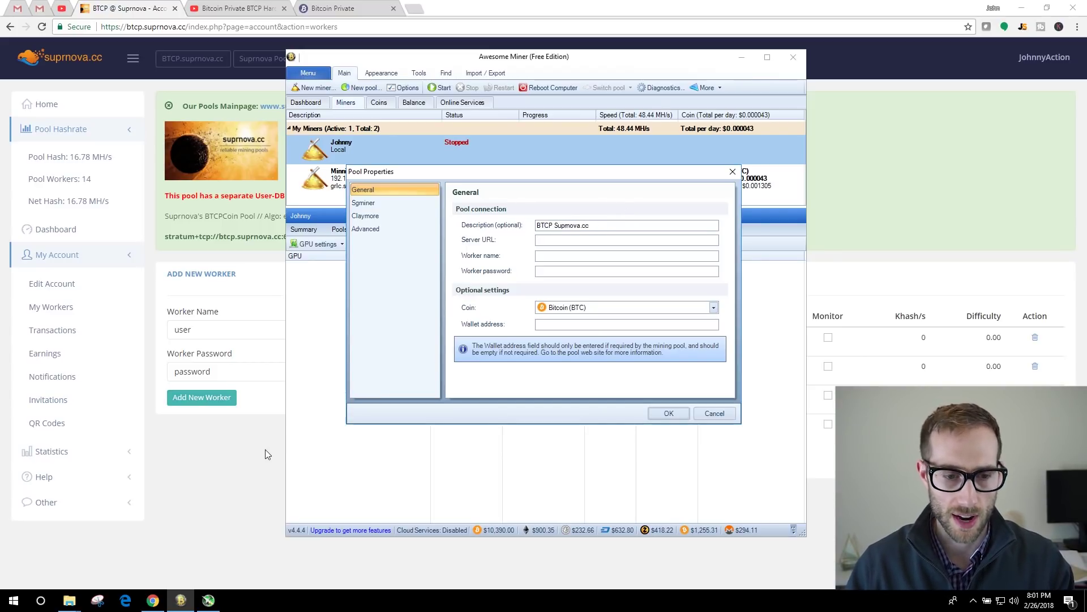
left_click(233, 442)
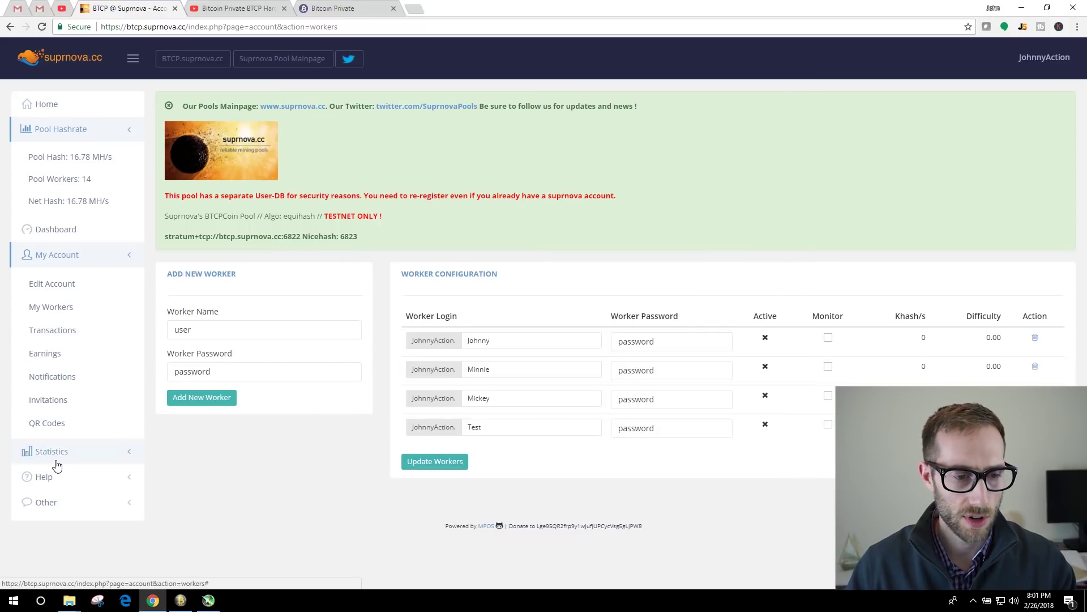
left_click(44, 476)
left_click(66, 503)
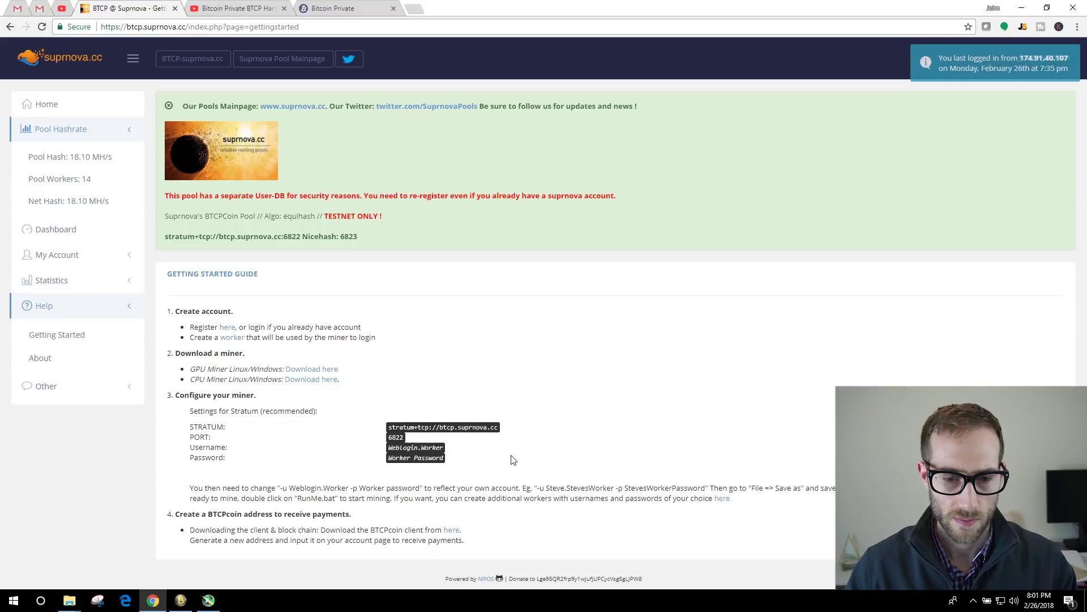
left_click_drag(499, 435, 389, 436)
key("ctrl+c")
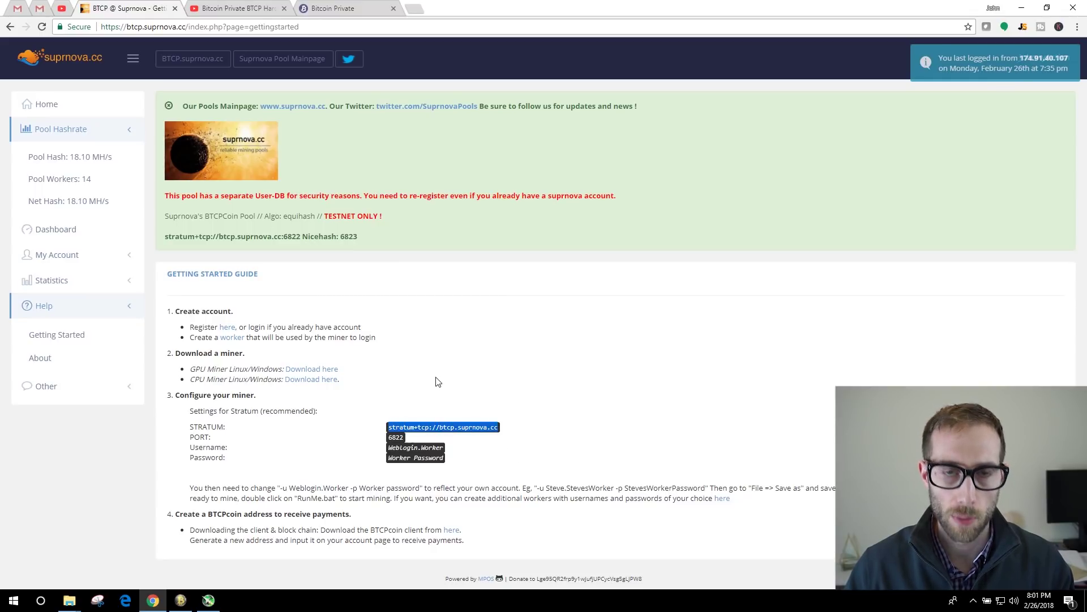
left_click(182, 600)
left_click(546, 238)
key("ctrl+v")
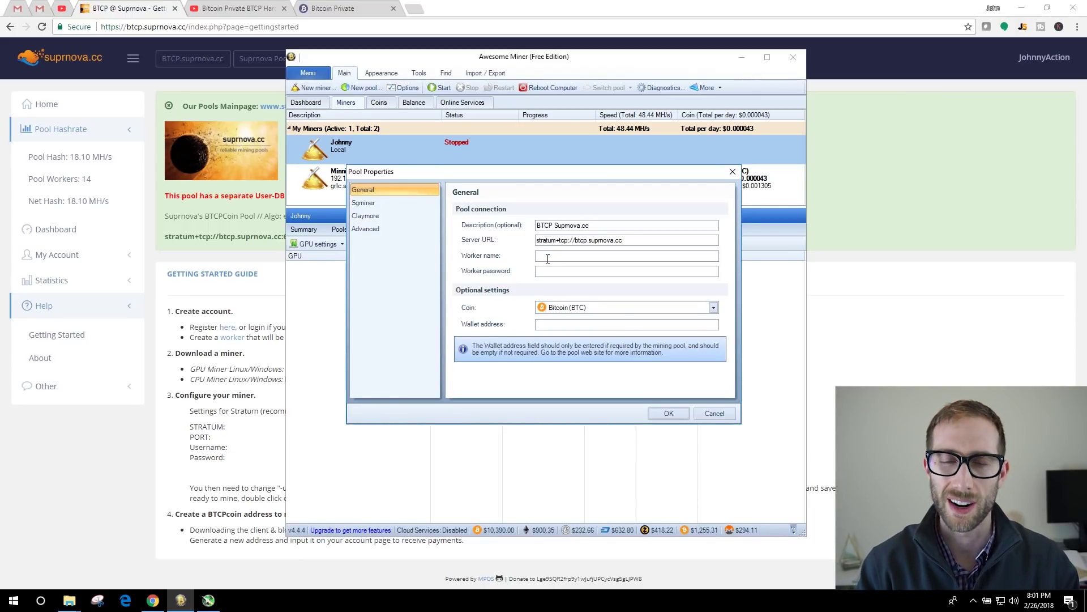
type("Johnny")
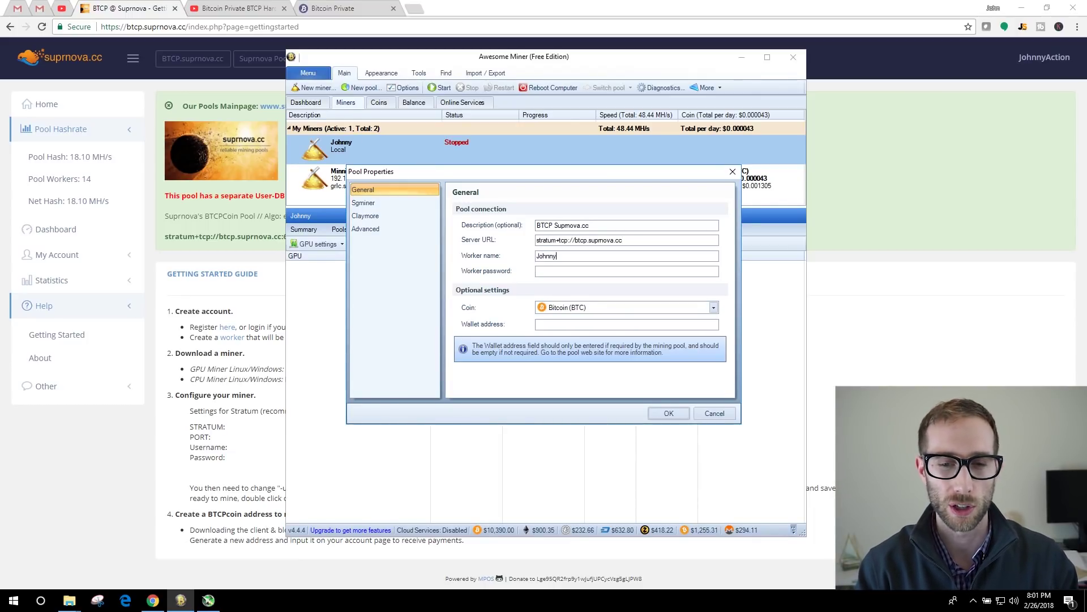
type("Action")
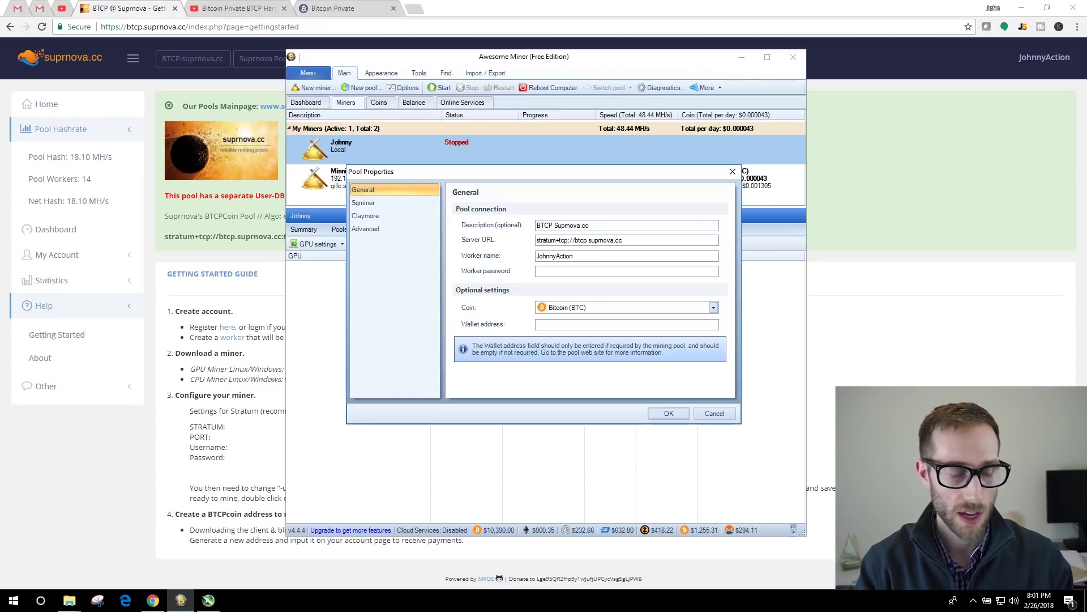
Set worker JohnnyAction, coin Zclassic (ZCL) and wallet address Johnny, then save the pool
key("Tab")
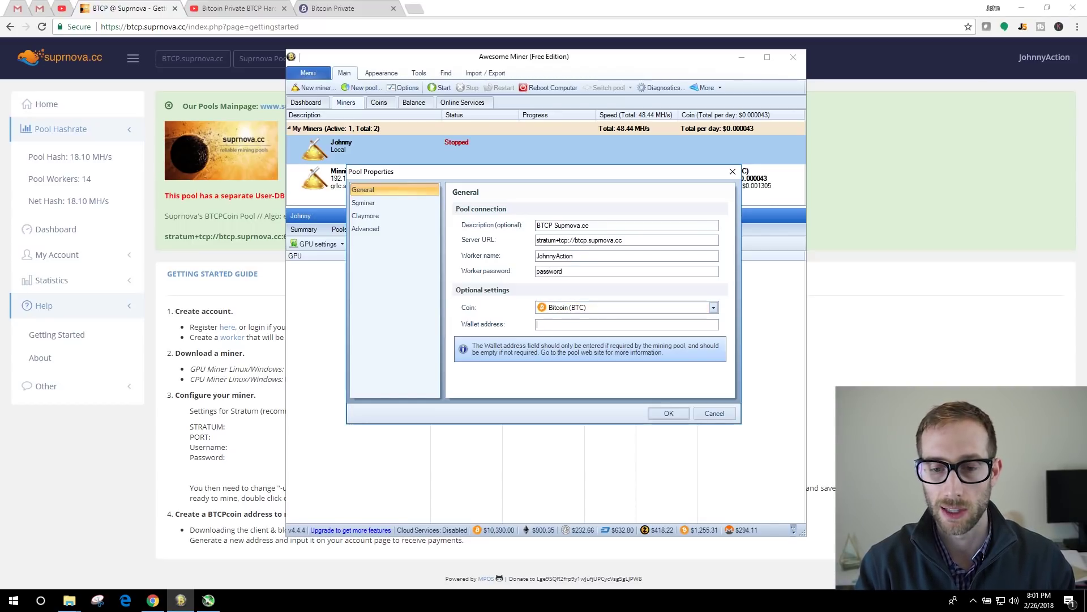
left_click(714, 310)
scroll(637, 425, "up", 3)
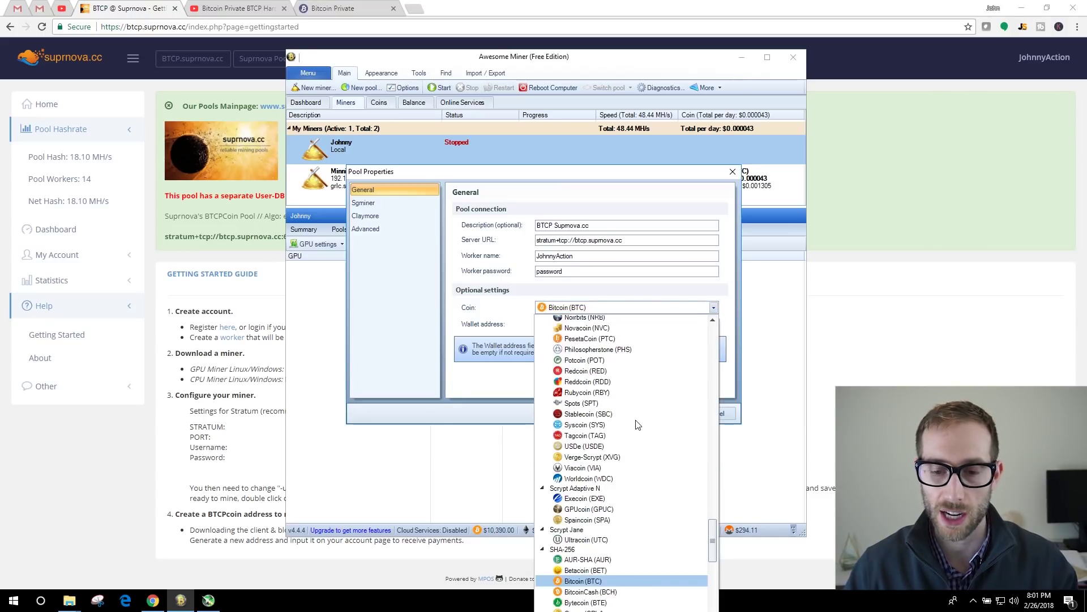
scroll(637, 425, "up", 3)
scroll(637, 424, "up", 5)
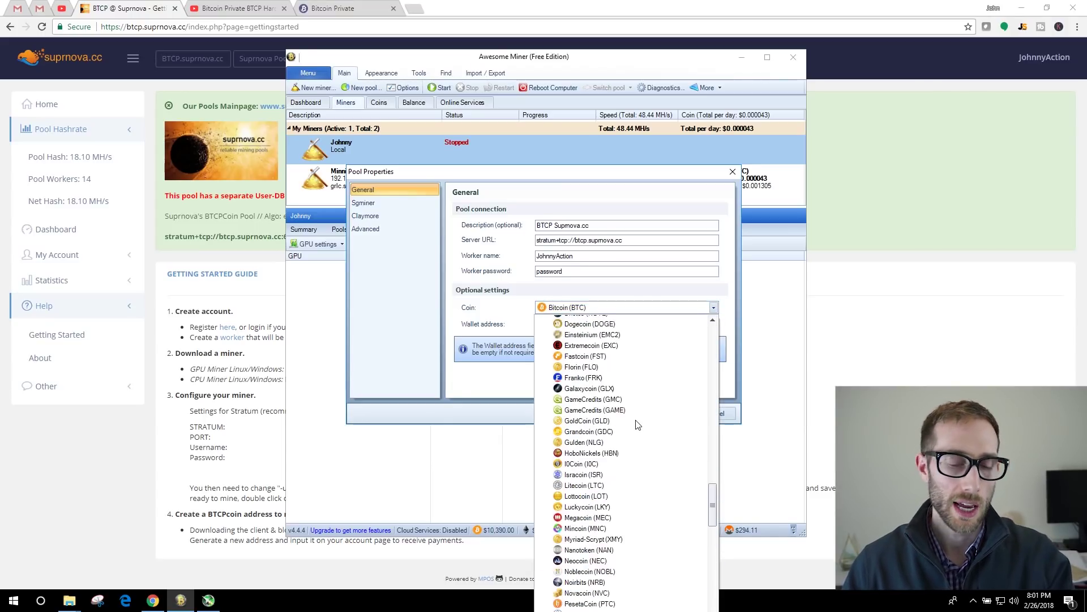
scroll(705, 425, "up", 5)
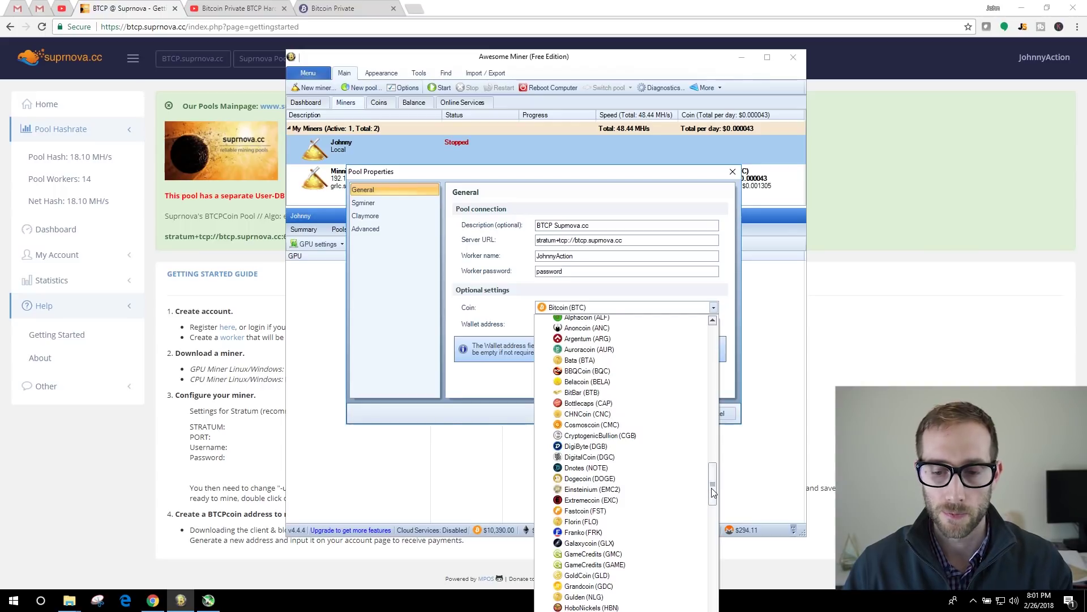
left_click_drag(707, 494, 704, 413)
left_click(582, 459)
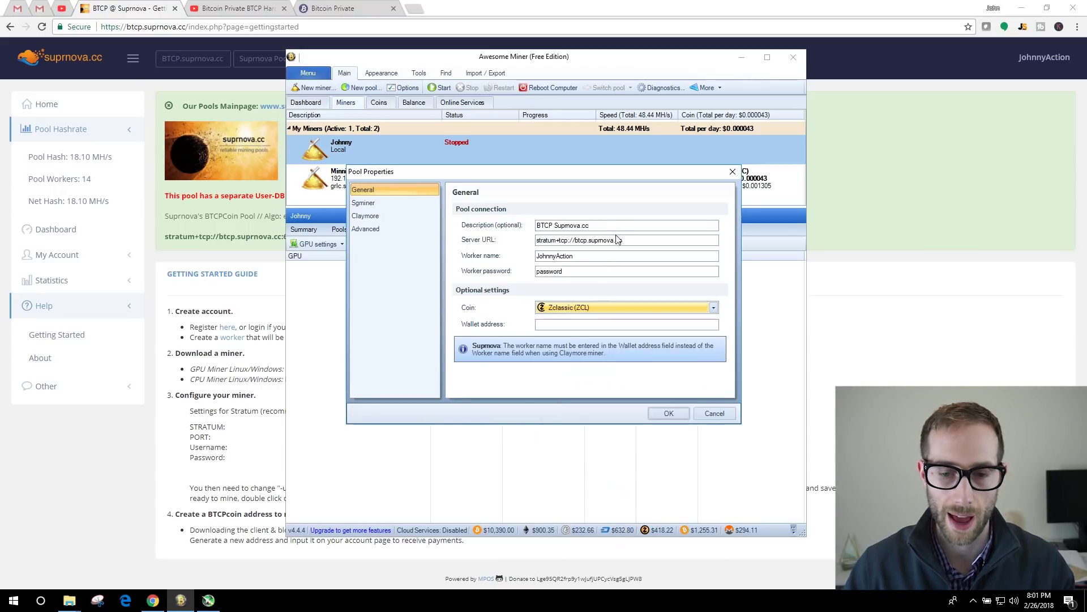
type(".cc")
left_click(571, 322)
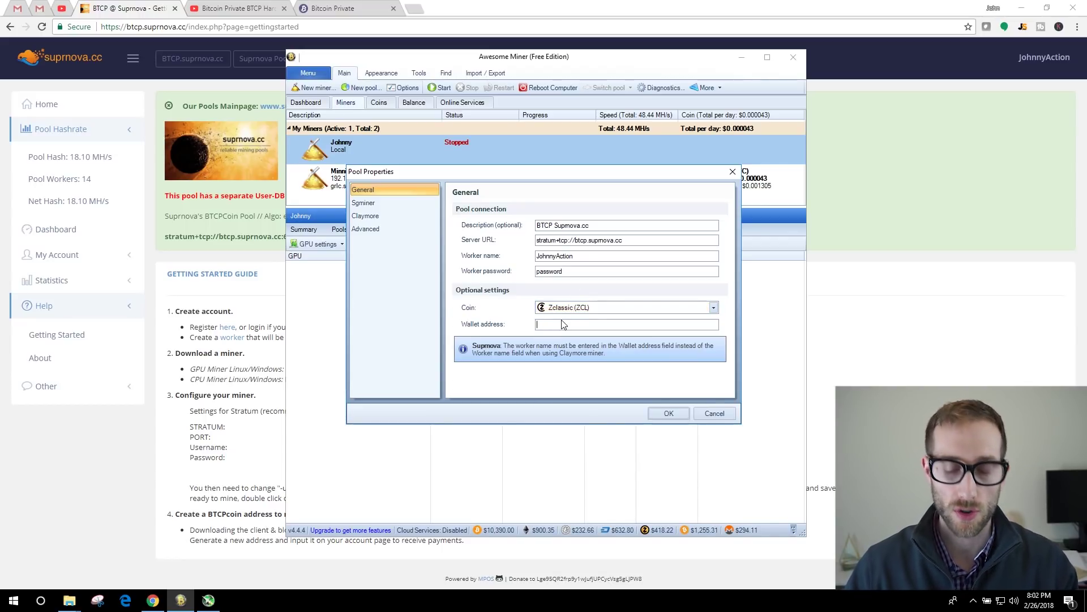
type("Johnny")
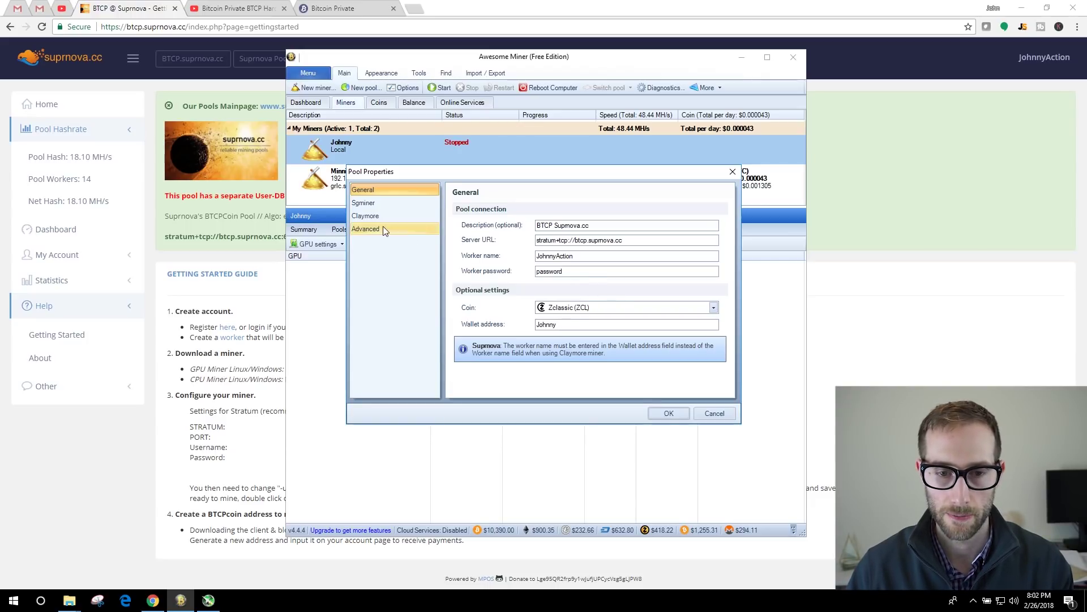
left_click(374, 204)
left_click(378, 213)
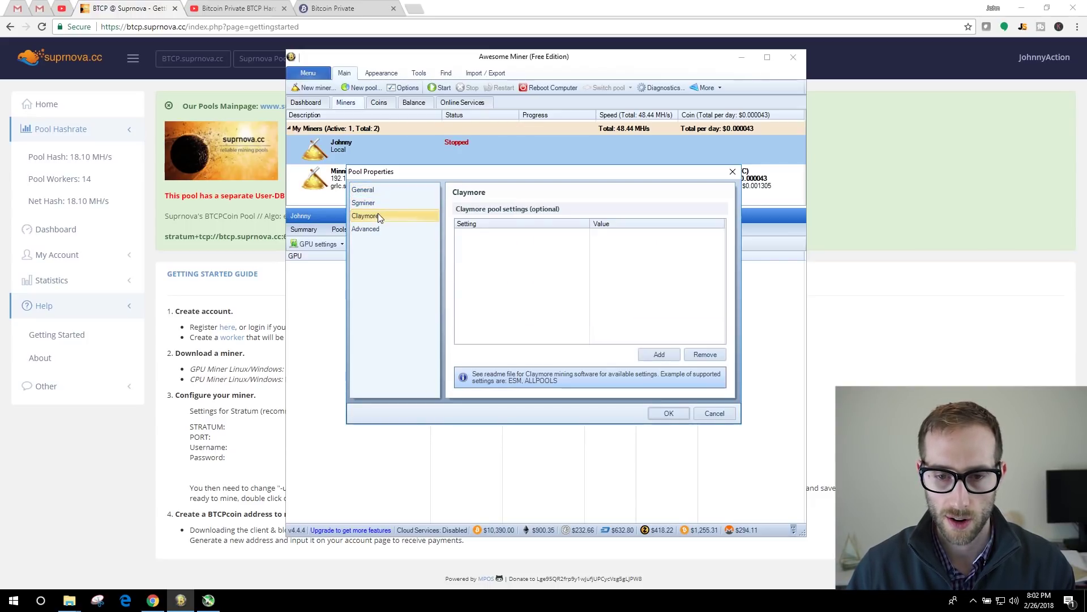
left_click(383, 227)
left_click(381, 194)
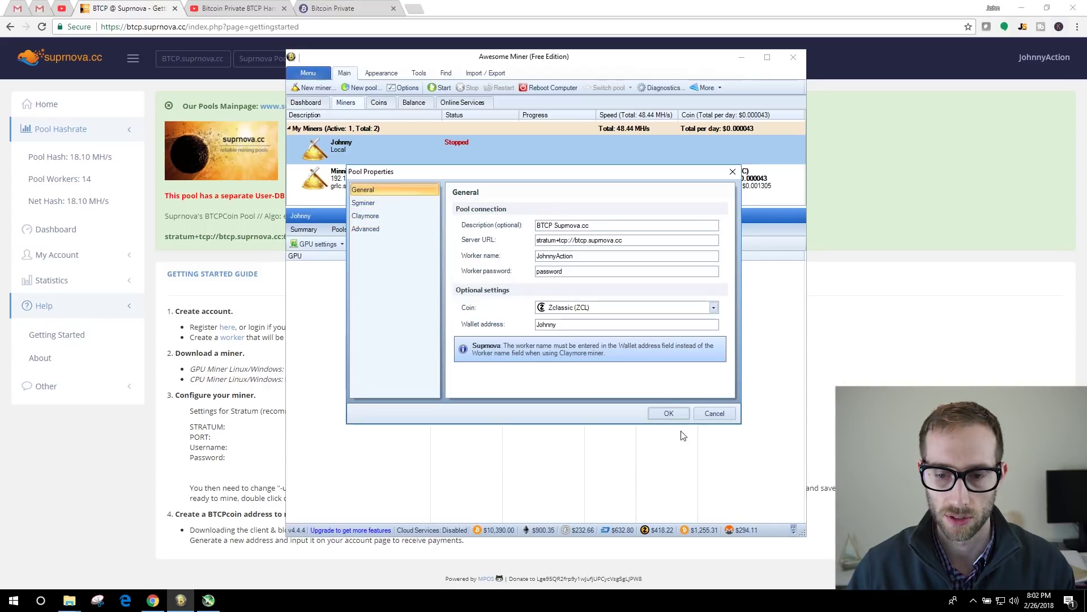
left_click(671, 412)
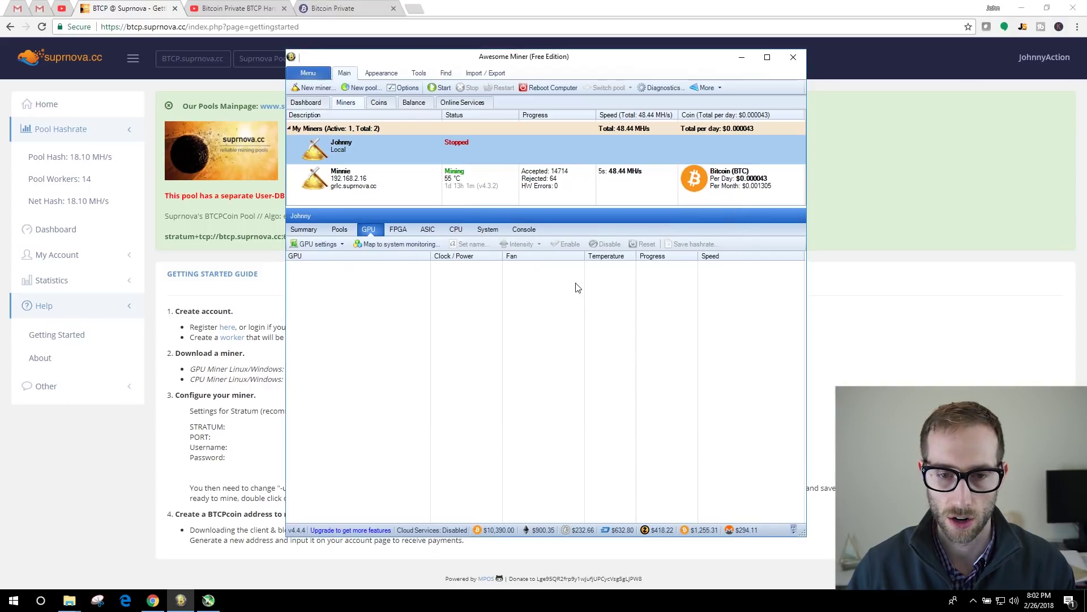
In Johnny's properties keep EWBF CUDA Zcash Miner and assign the BTCP Suprnova.cc pool
right_click(430, 151)
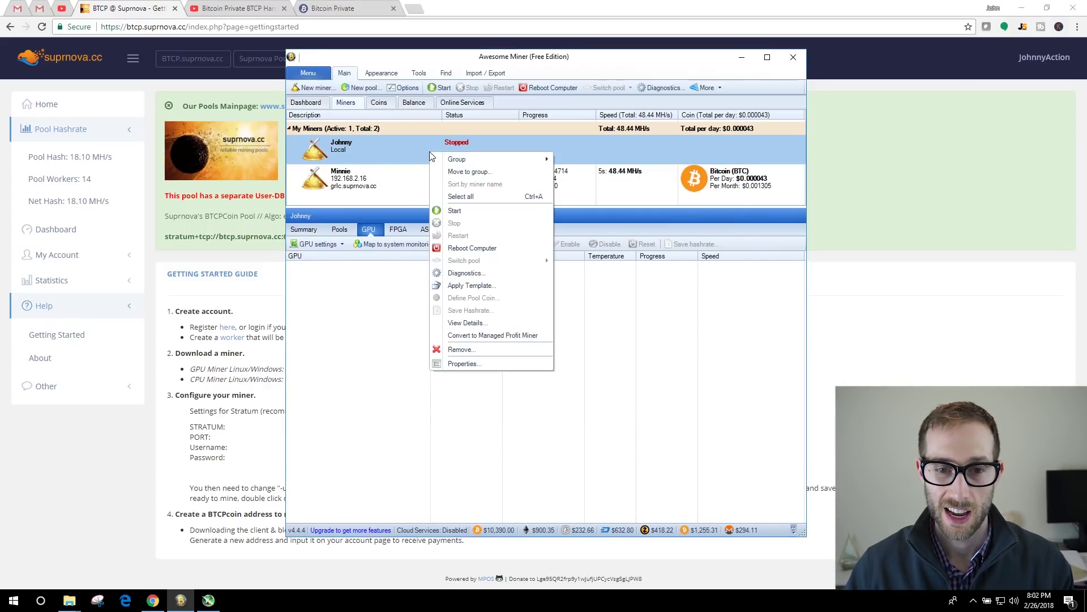
left_click(458, 365)
left_click(551, 273)
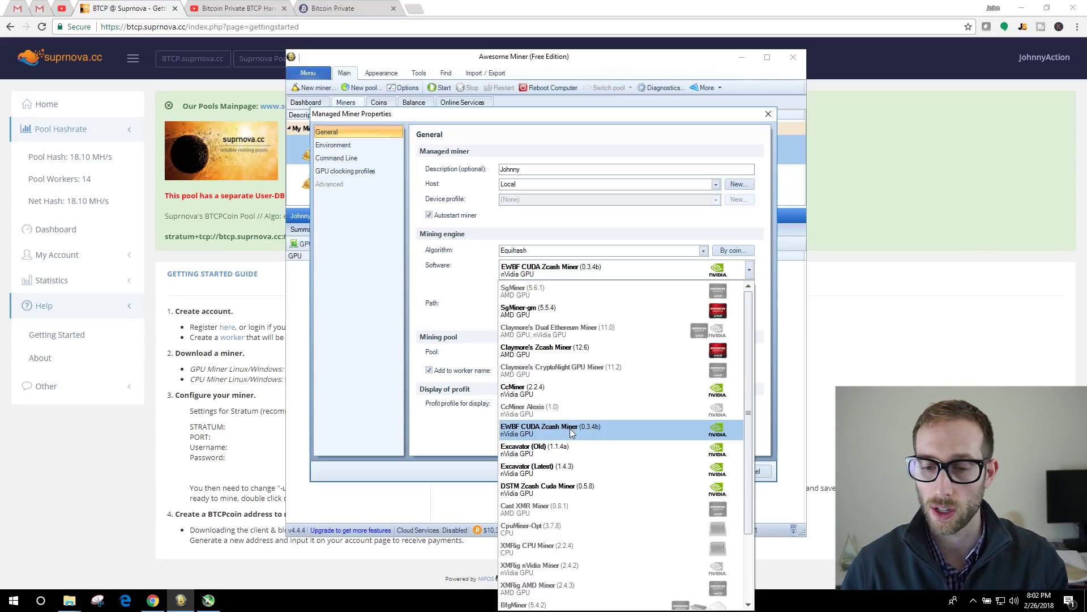
left_click(570, 432)
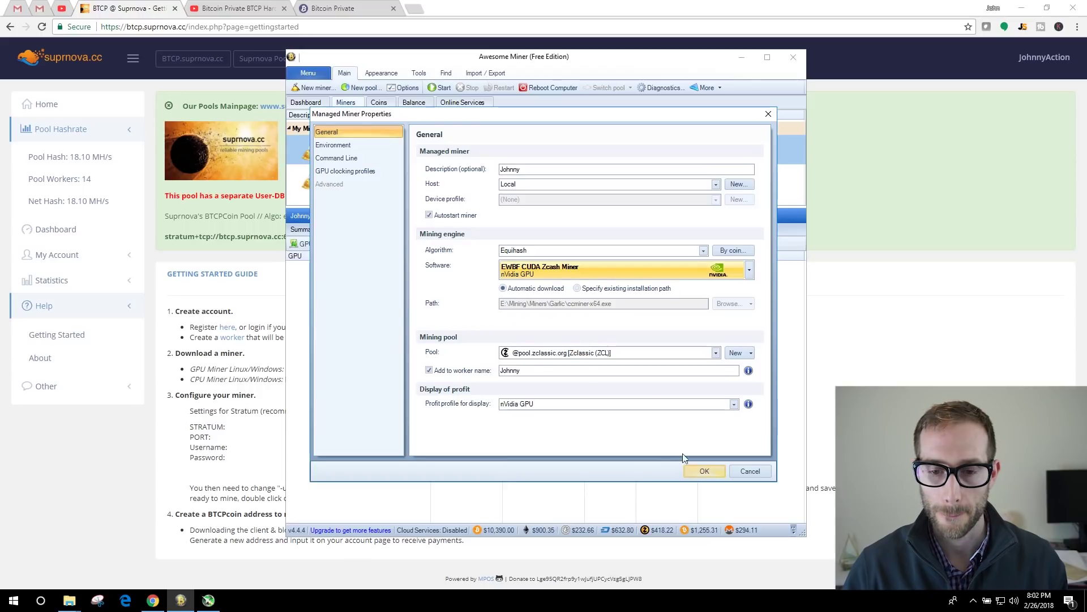
left_click(716, 353)
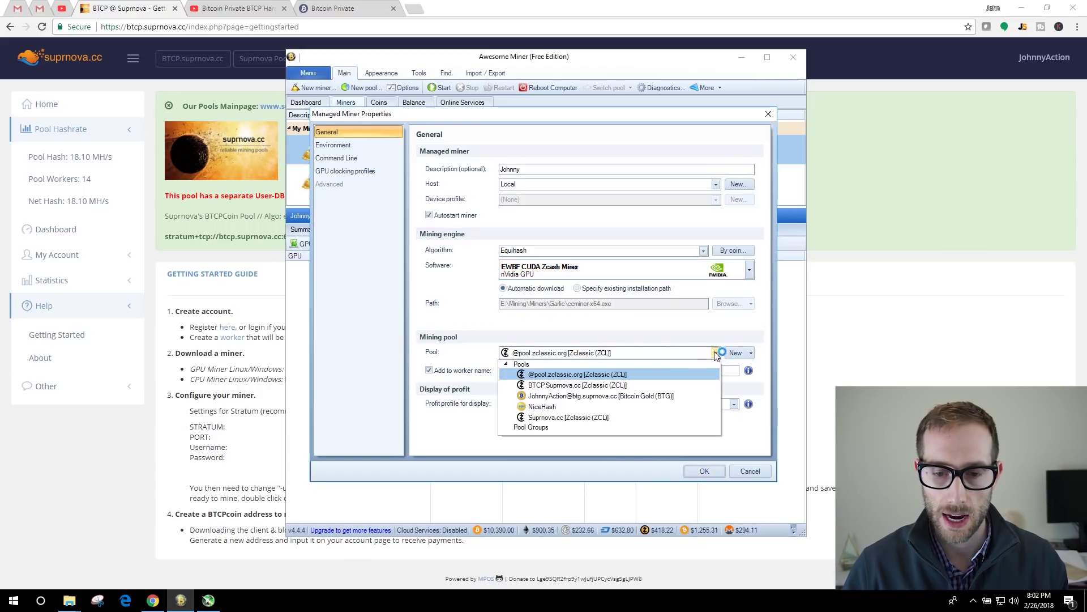
left_click(584, 385)
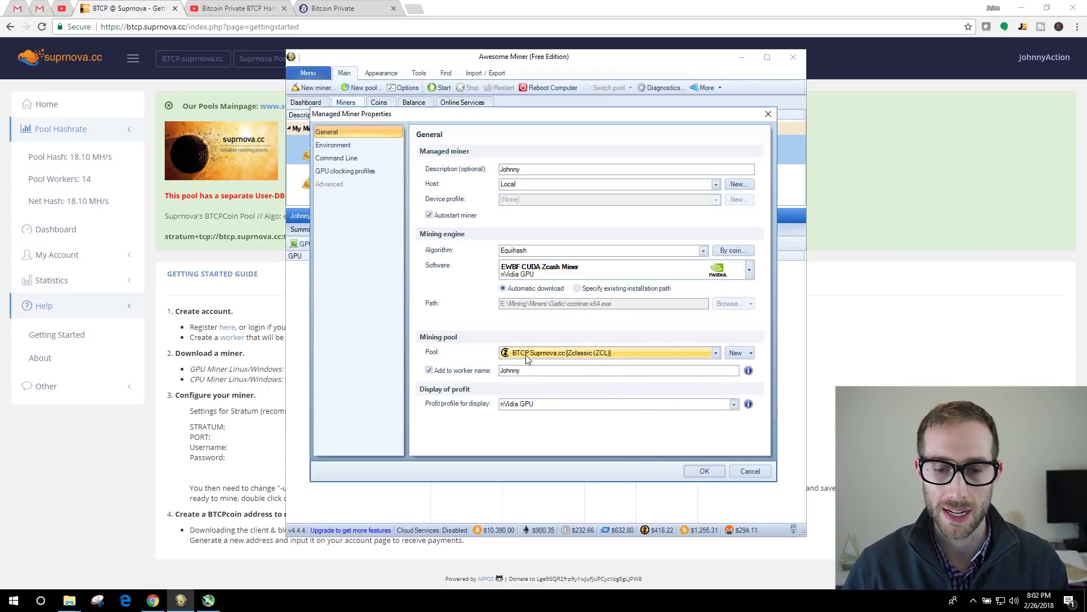
left_click(704, 470)
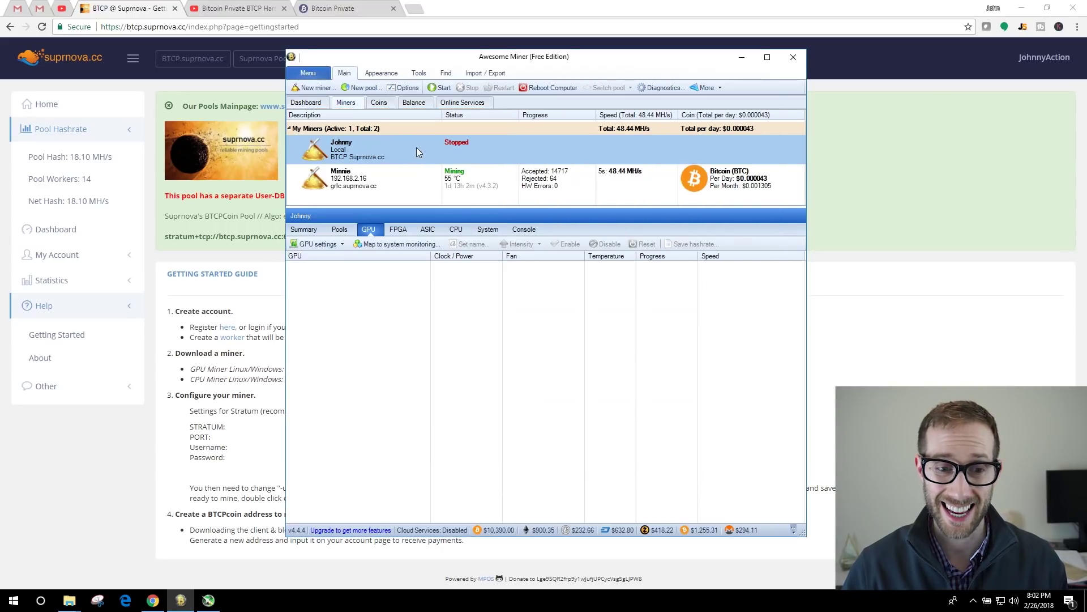
Start Johnny, which fails with a start error, and dismiss it
left_click(433, 89)
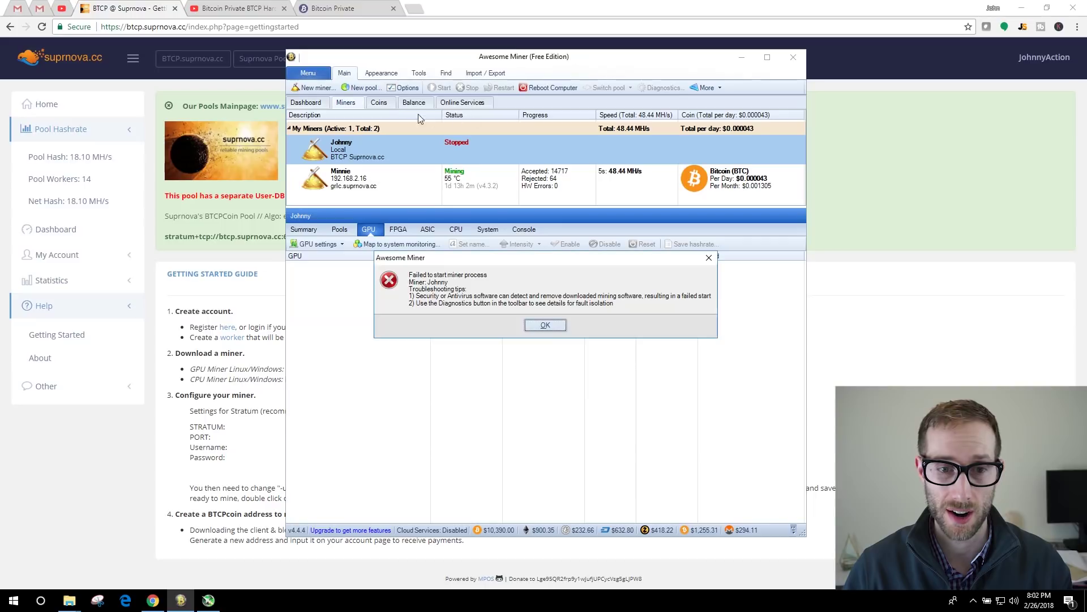
left_click(550, 324)
right_click(447, 154)
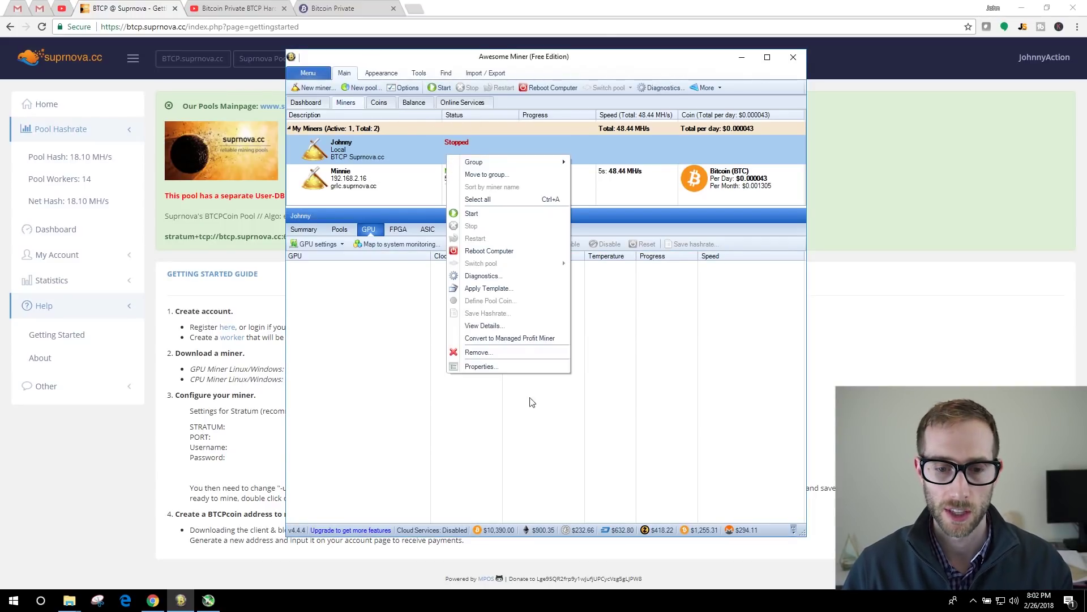
Review Johnny's software, environment and command line settings without changes
left_click(505, 365)
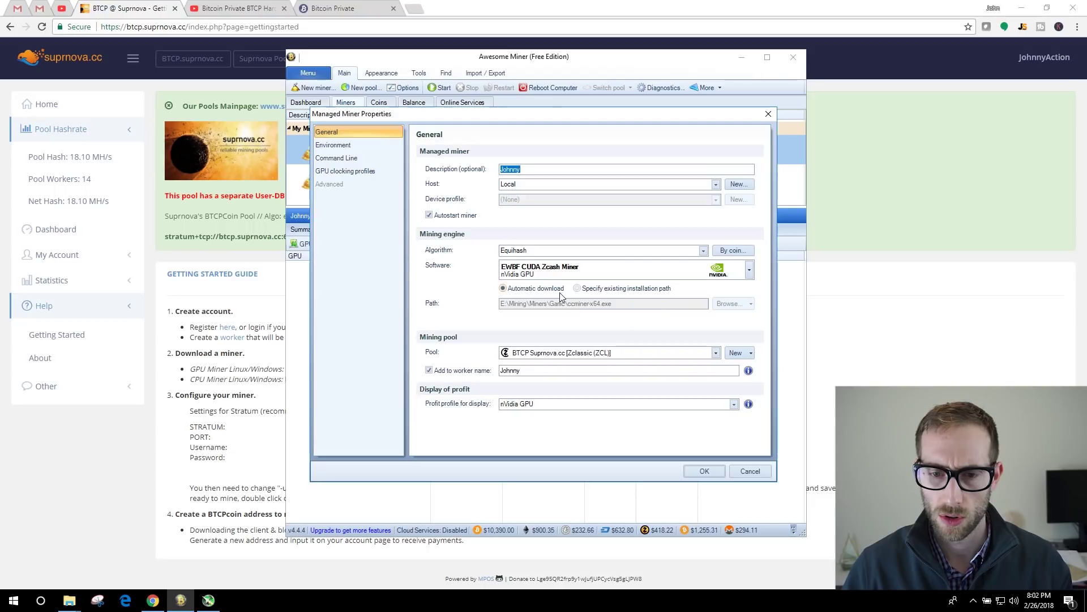
left_click(553, 293)
left_click(584, 271)
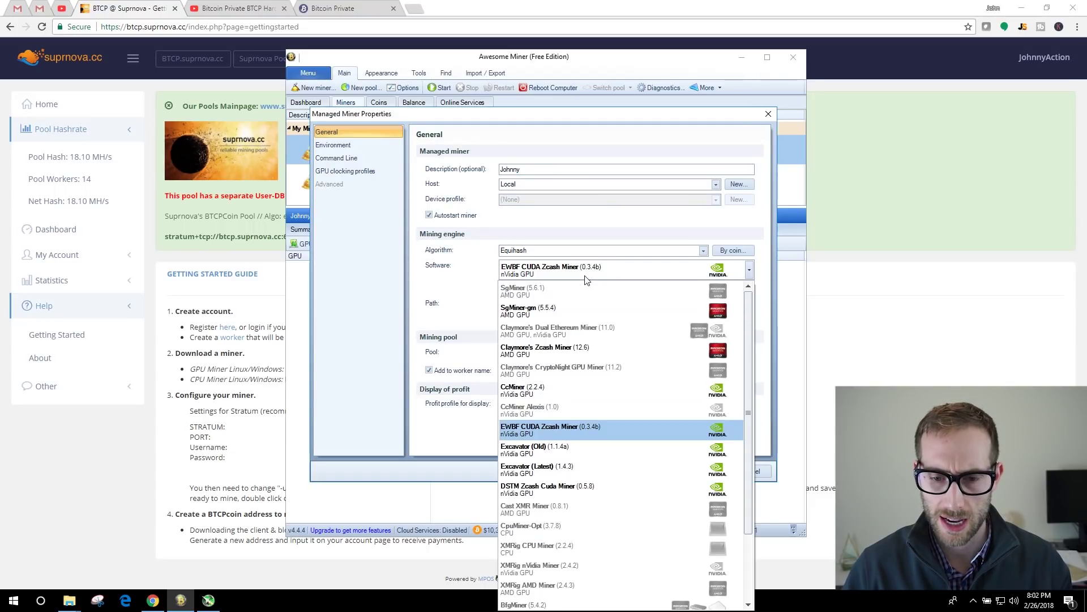
left_click(583, 430)
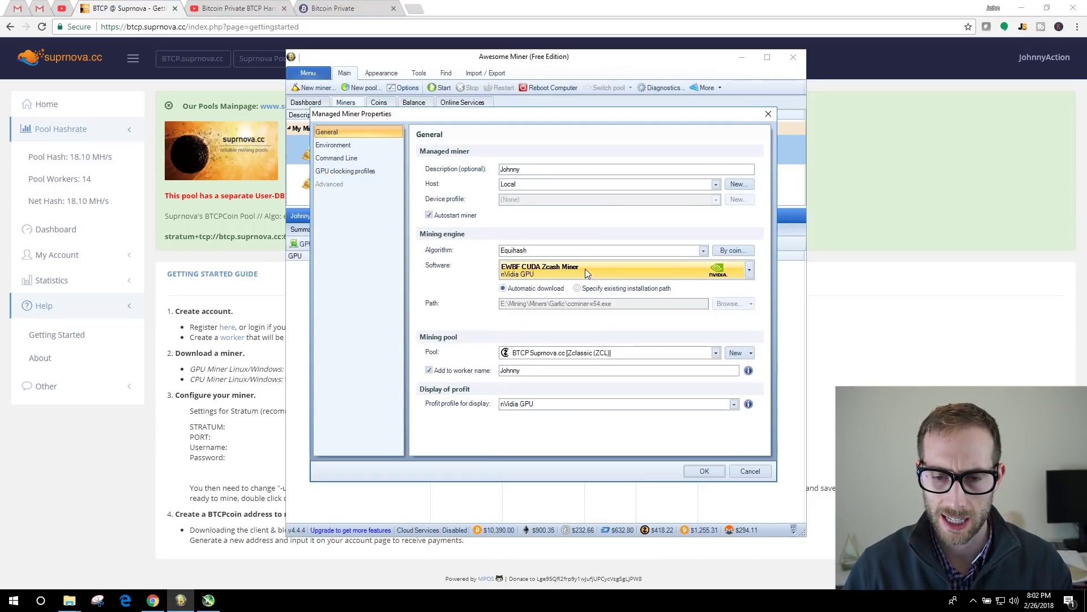
left_click(344, 148)
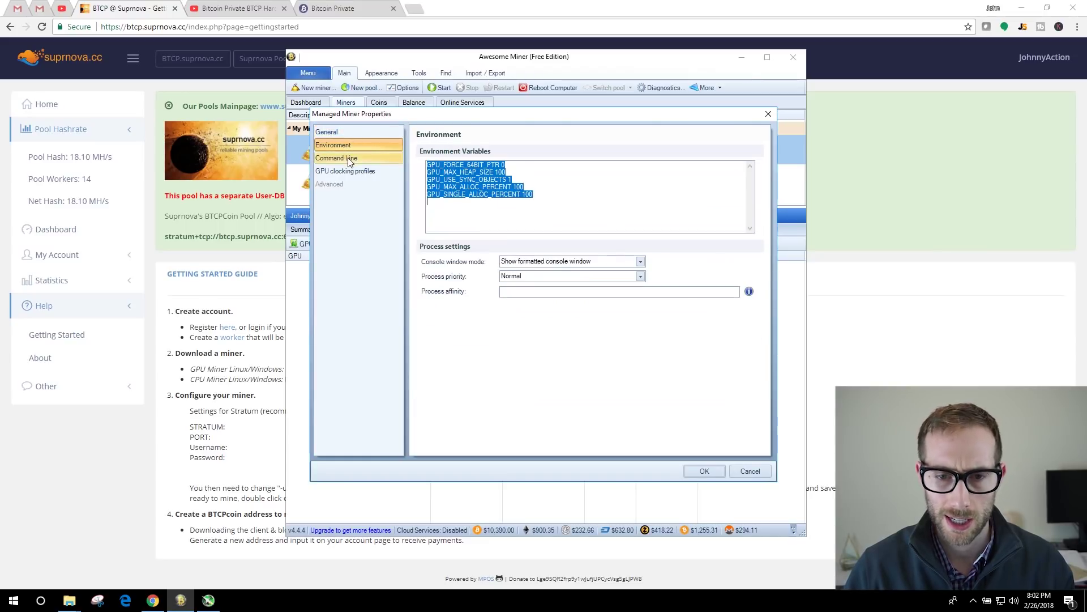
left_click(348, 157)
left_click(353, 158)
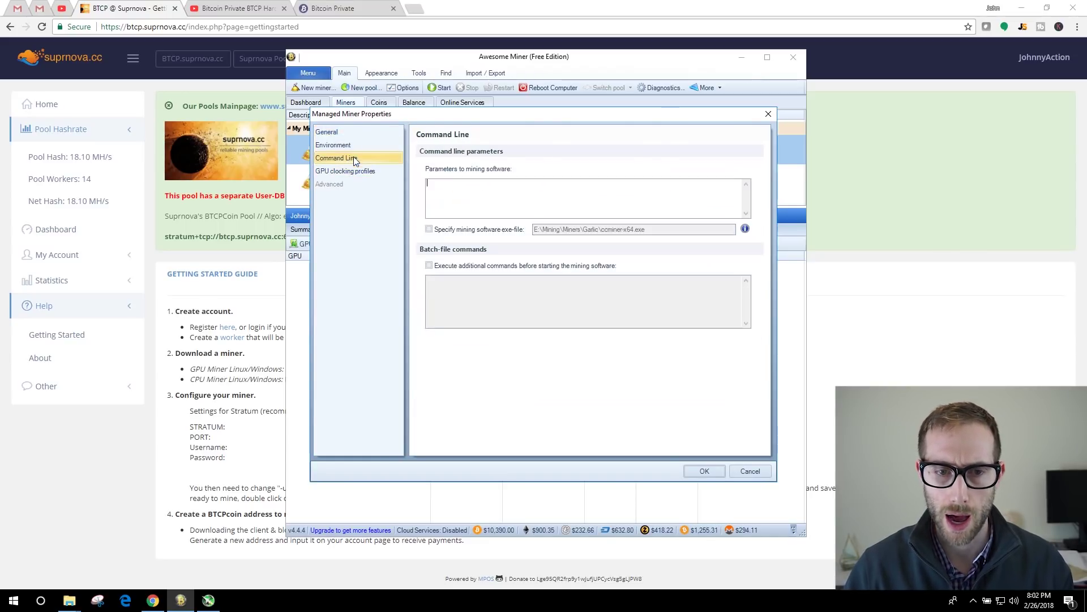
left_click(353, 133)
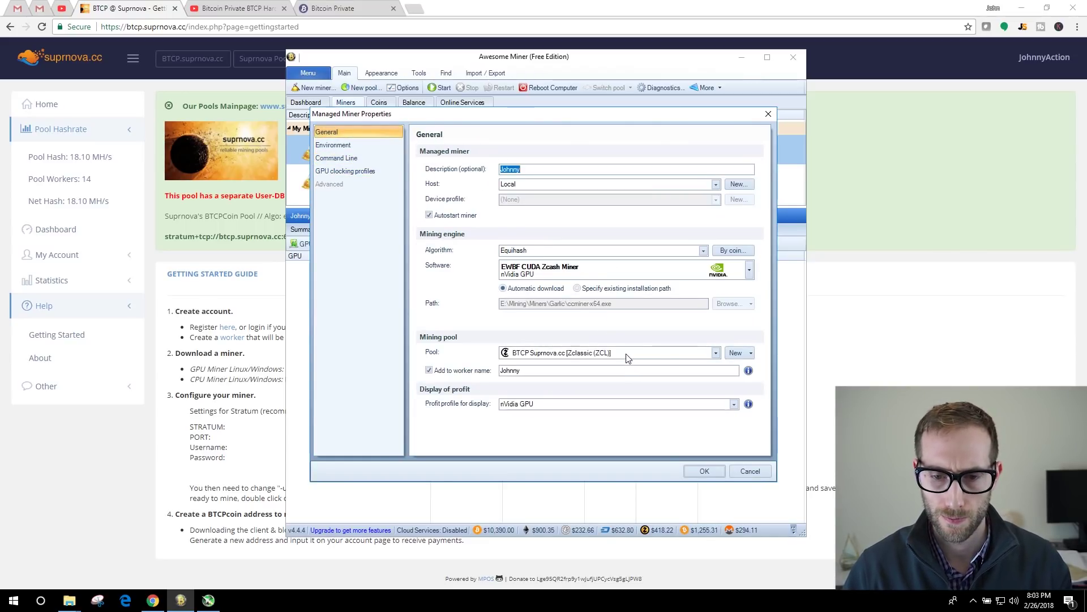
left_click(704, 470)
Start Johnny again, dismiss the repeated failure and run diagnostics
left_click(441, 88)
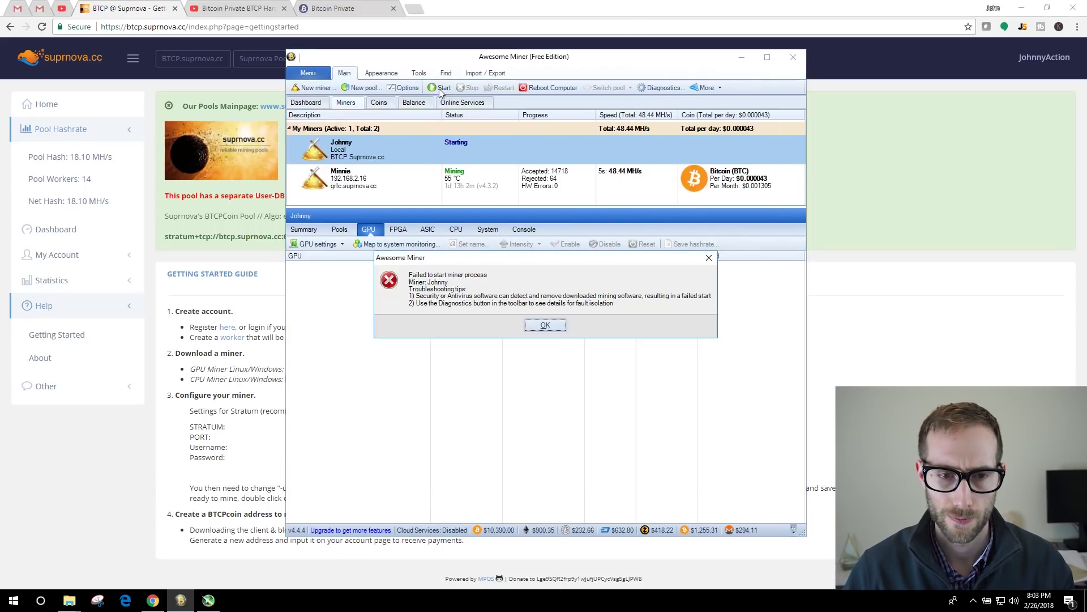
left_click(545, 325)
left_click(663, 87)
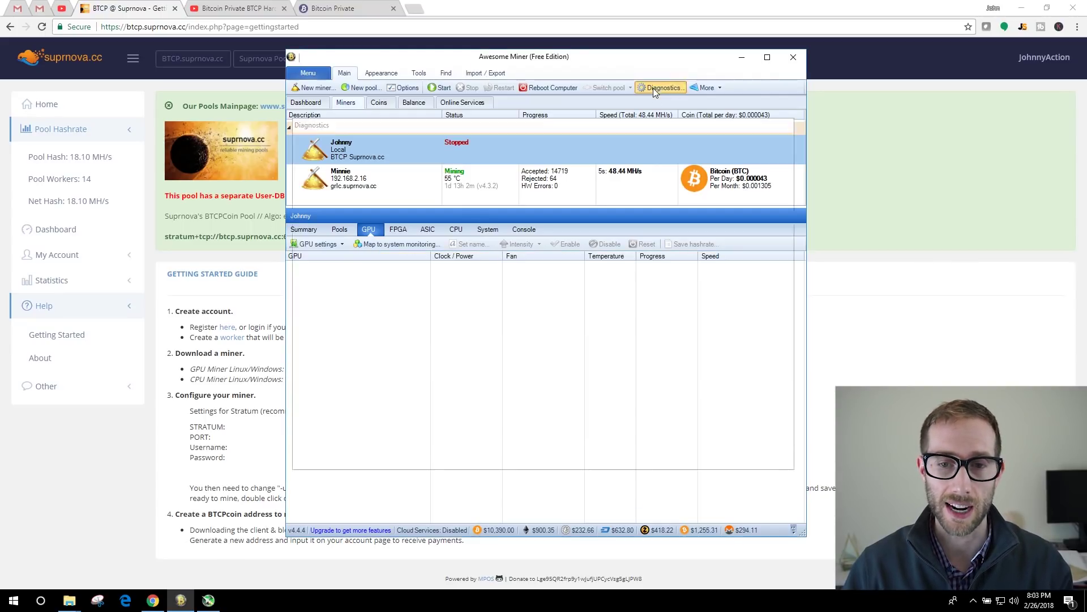
left_click_drag(395, 190, 550, 241)
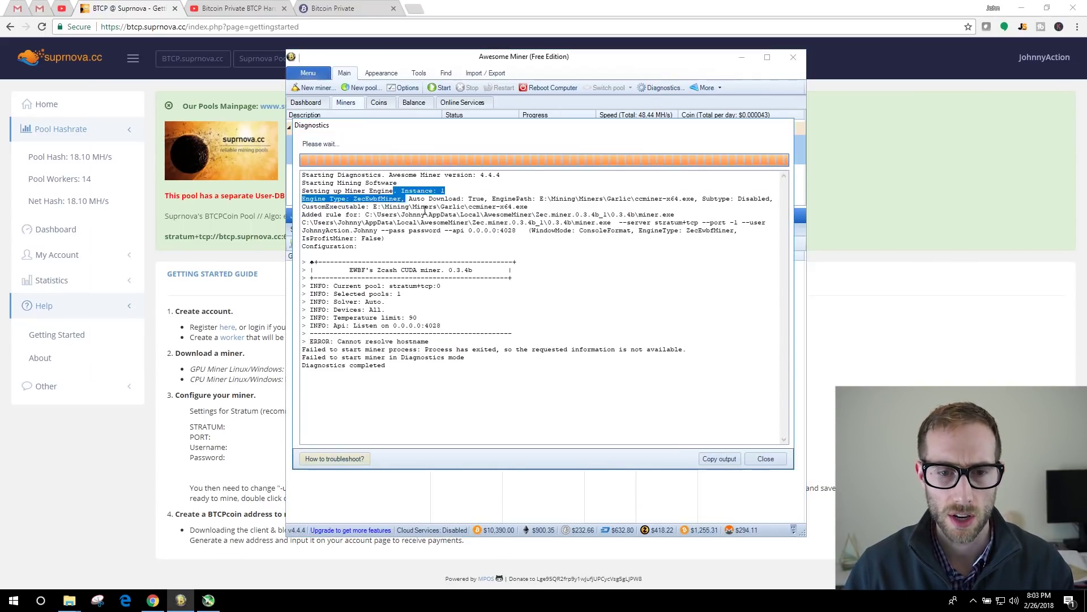
left_click(550, 241)
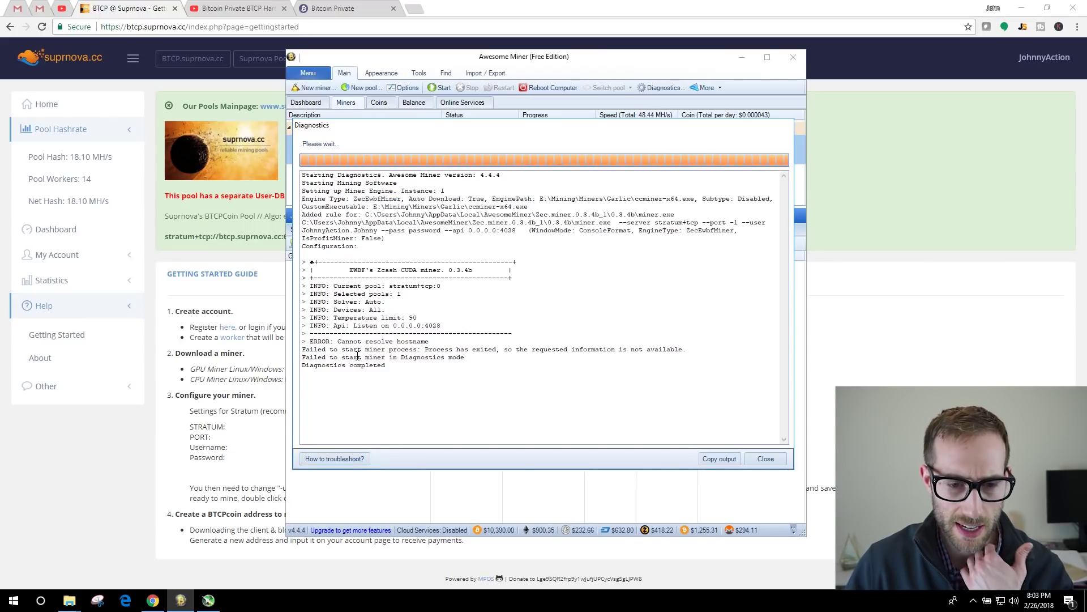
left_click_drag(330, 349, 544, 350)
left_click(510, 357)
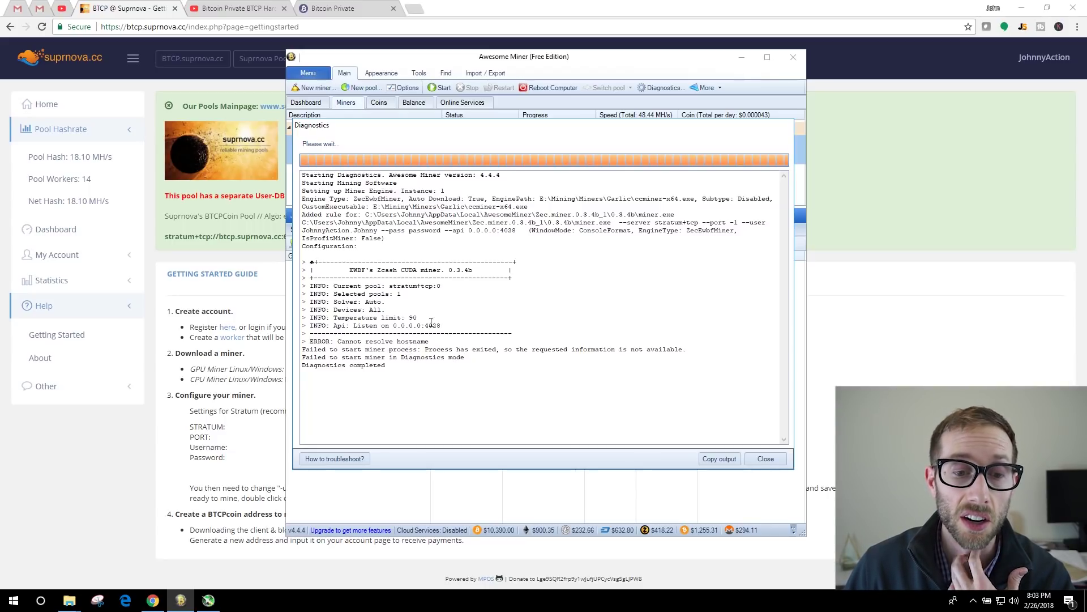
left_click_drag(437, 286, 448, 288)
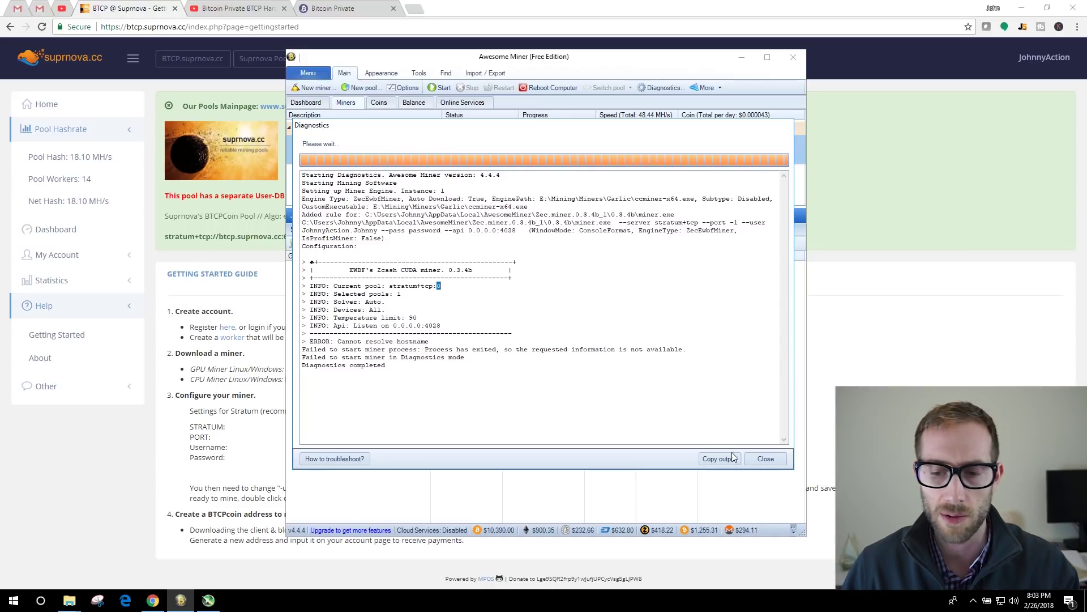
left_click(760, 460)
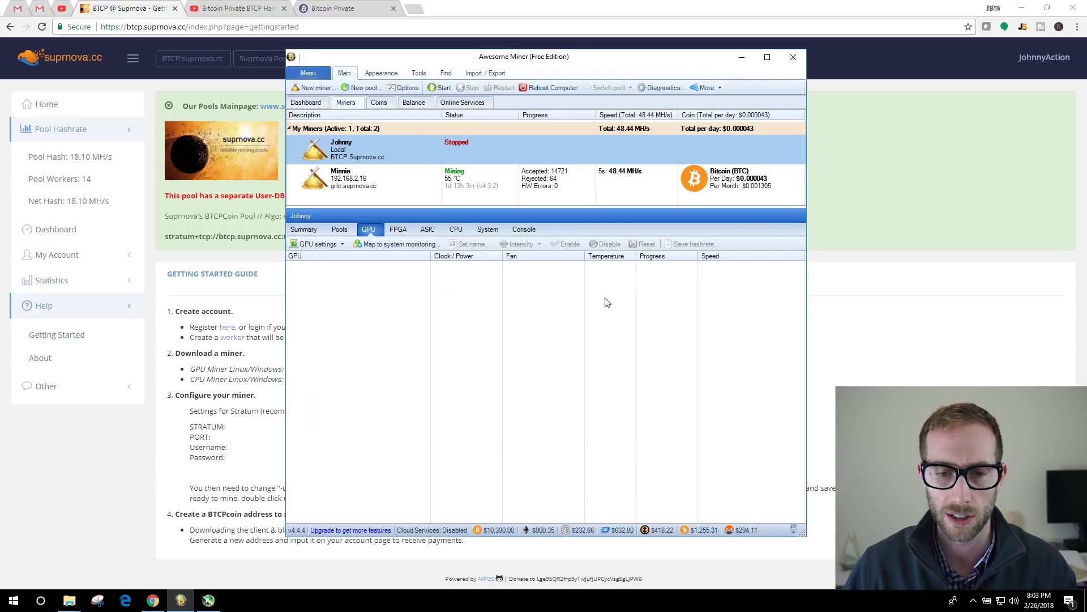
Open the BTCP Suprnova.cc pool settings and check the port on the Suprnova guide
left_click(406, 88)
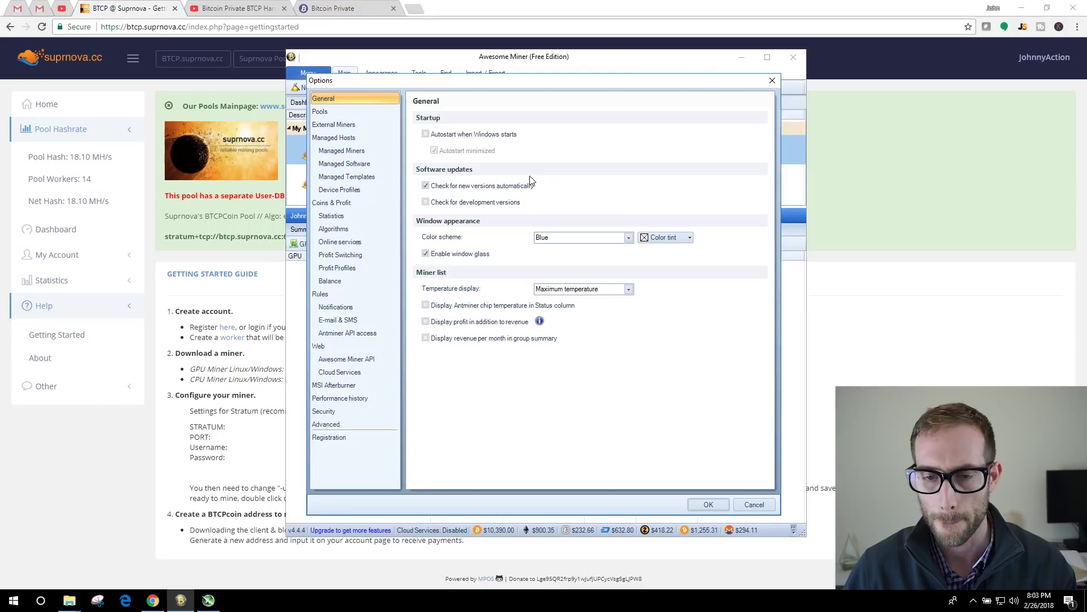
left_click(379, 112)
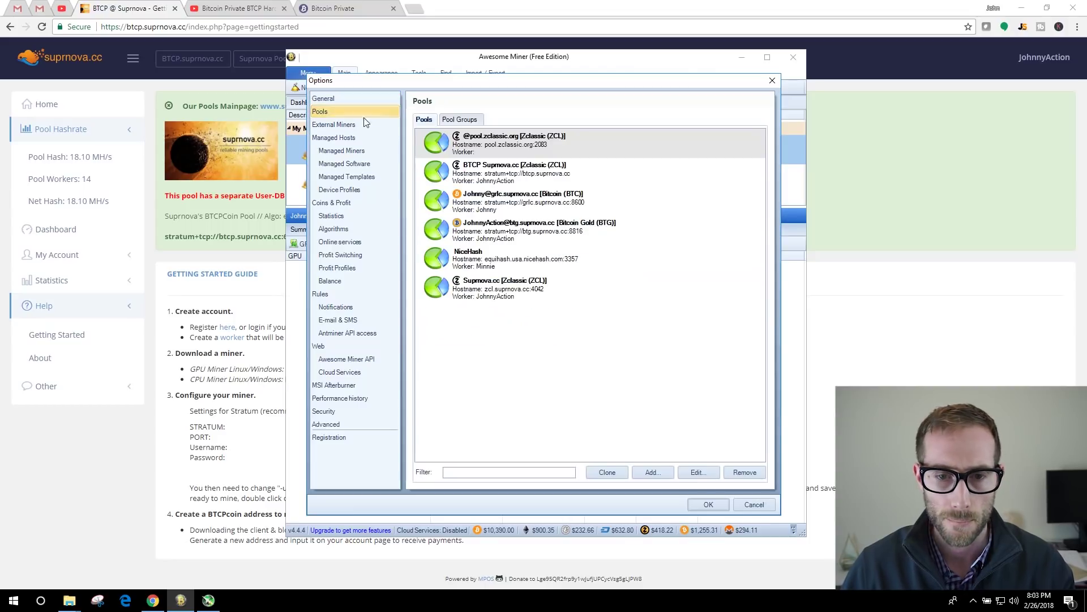
double_click(487, 177)
left_click(646, 243)
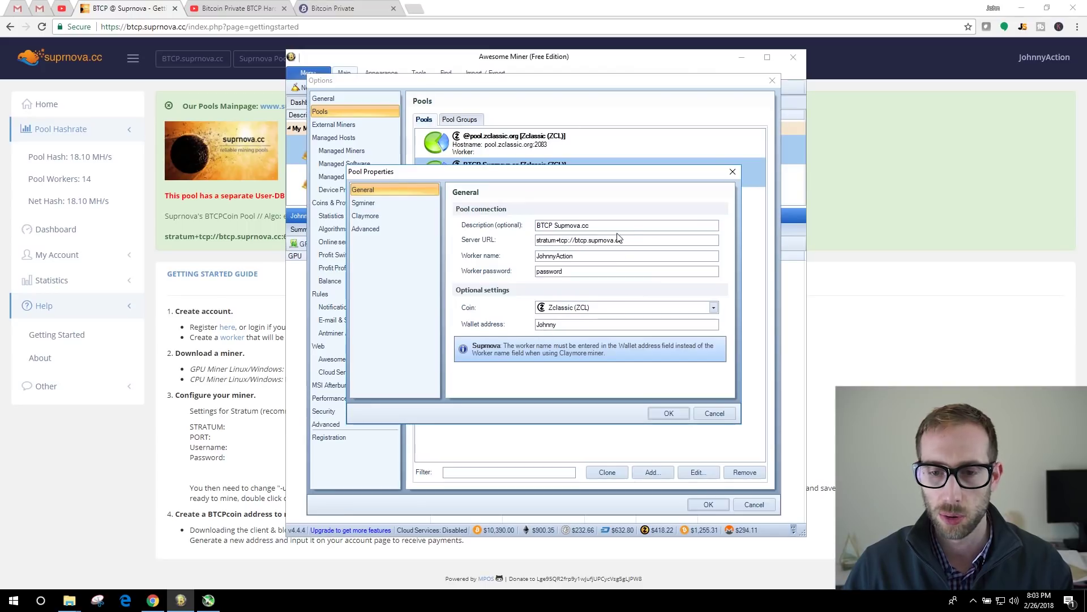
left_click(898, 364)
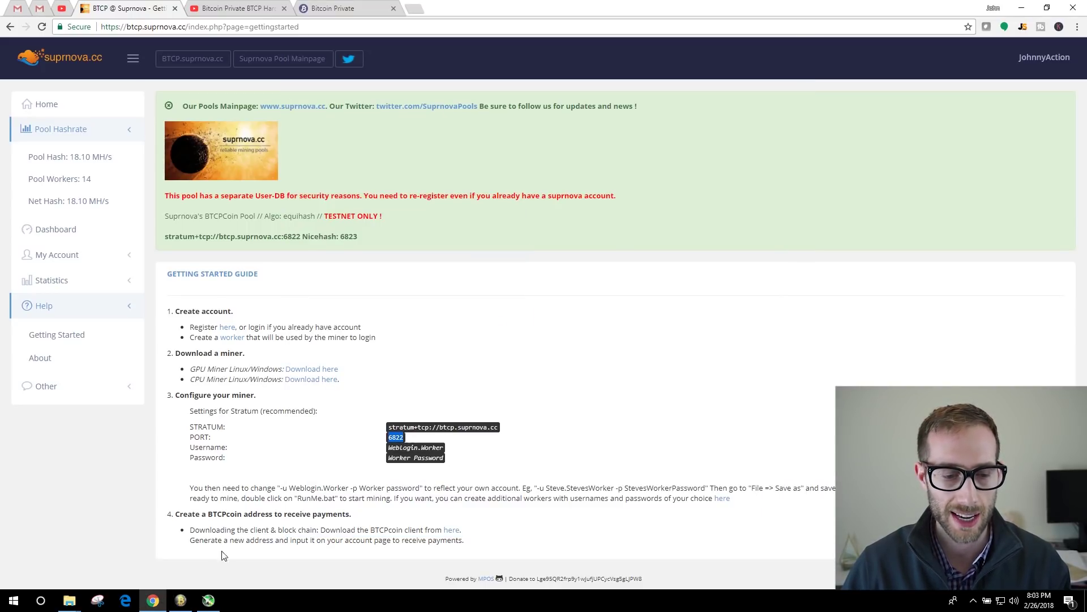
key("alt+Tab")
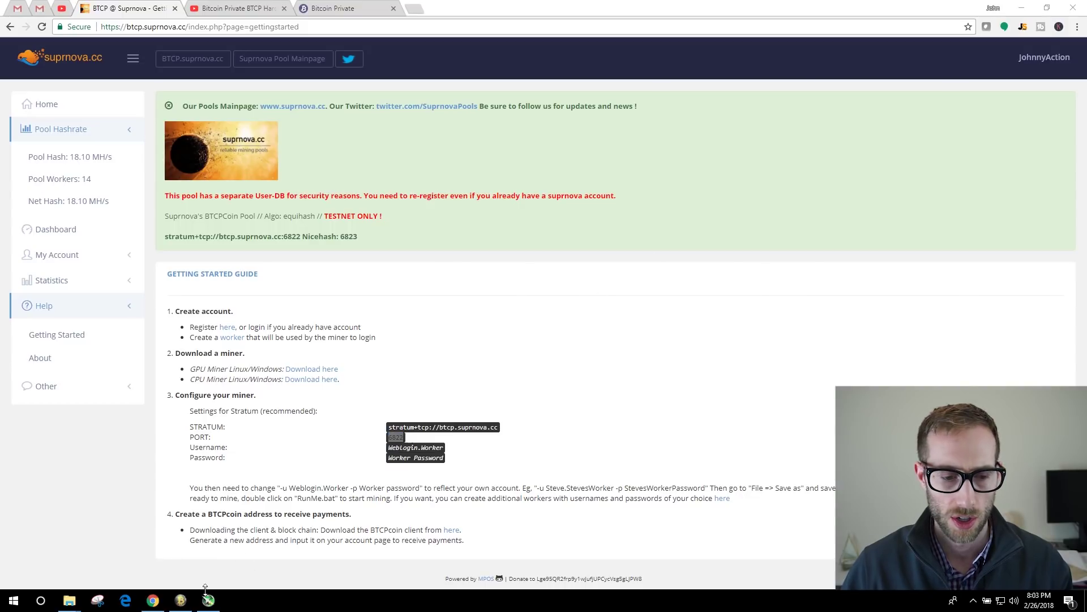
left_click(180, 601)
Append :6822 to the server URL, save the pool and start Johnny
left_click(631, 239)
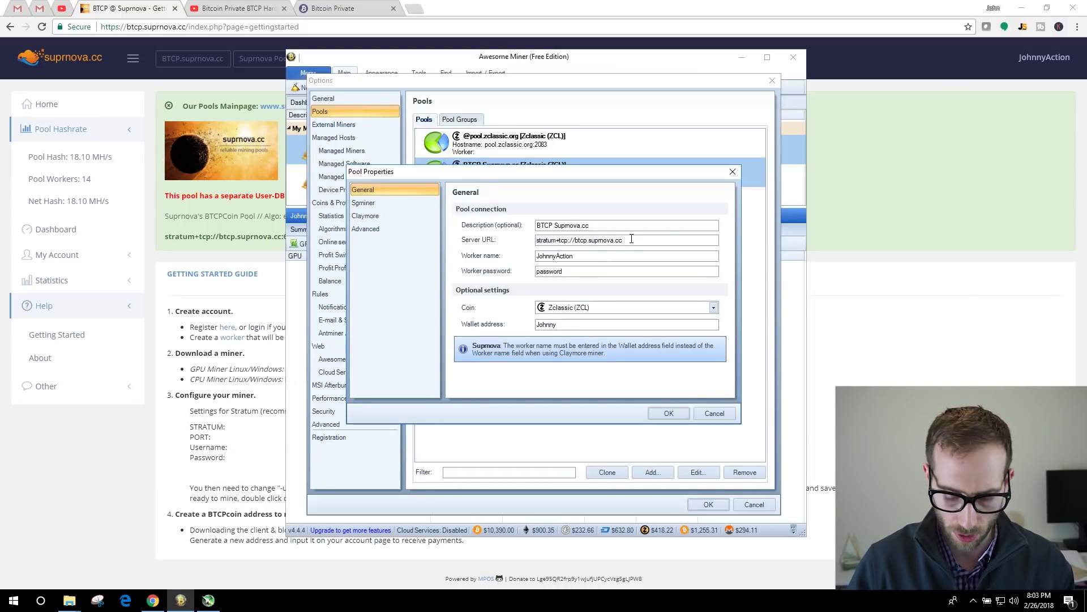
type(":6822")
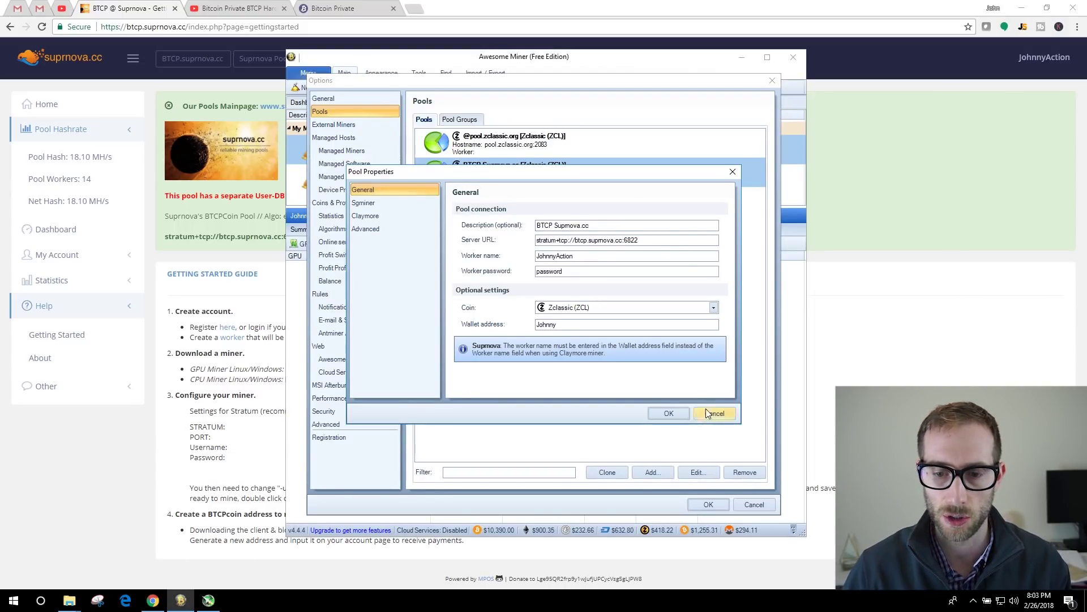
left_click(668, 413)
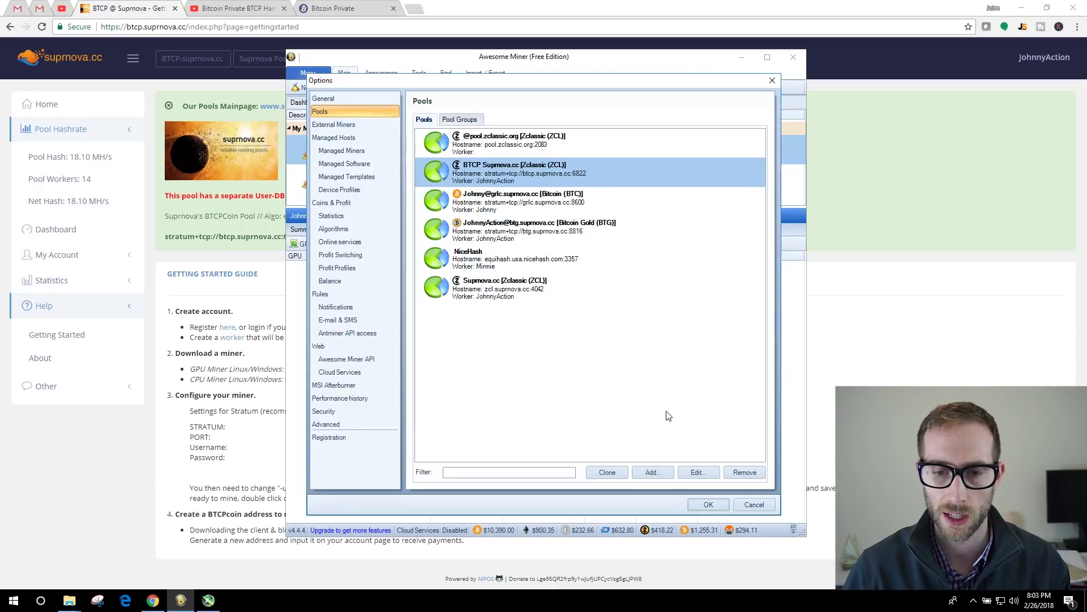
left_click(705, 504)
left_click(441, 87)
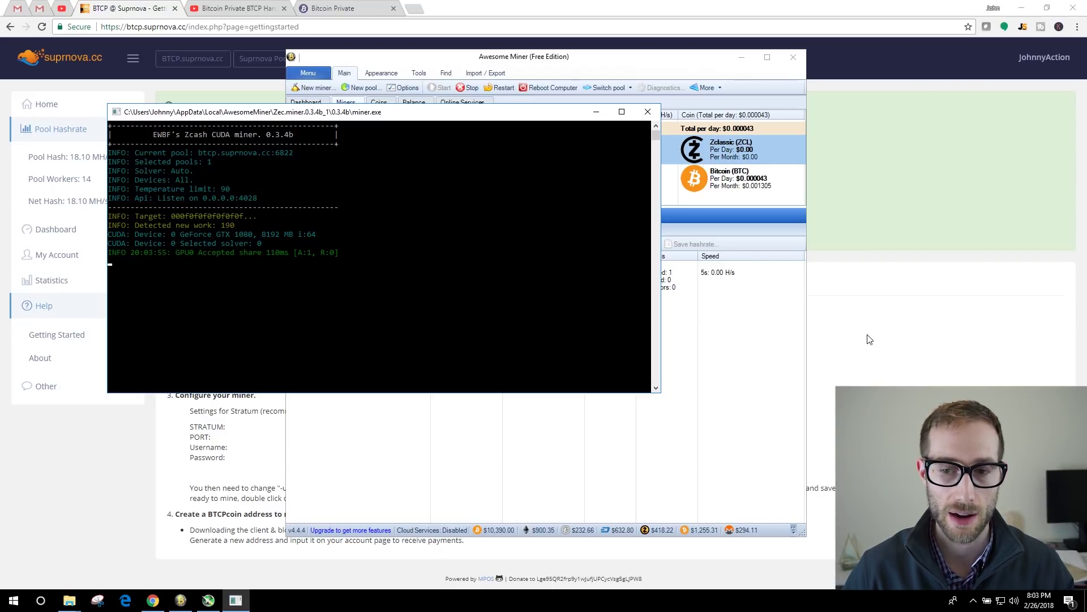
After the console shows an accepted share, bring the pool website back to front
left_click(884, 337)
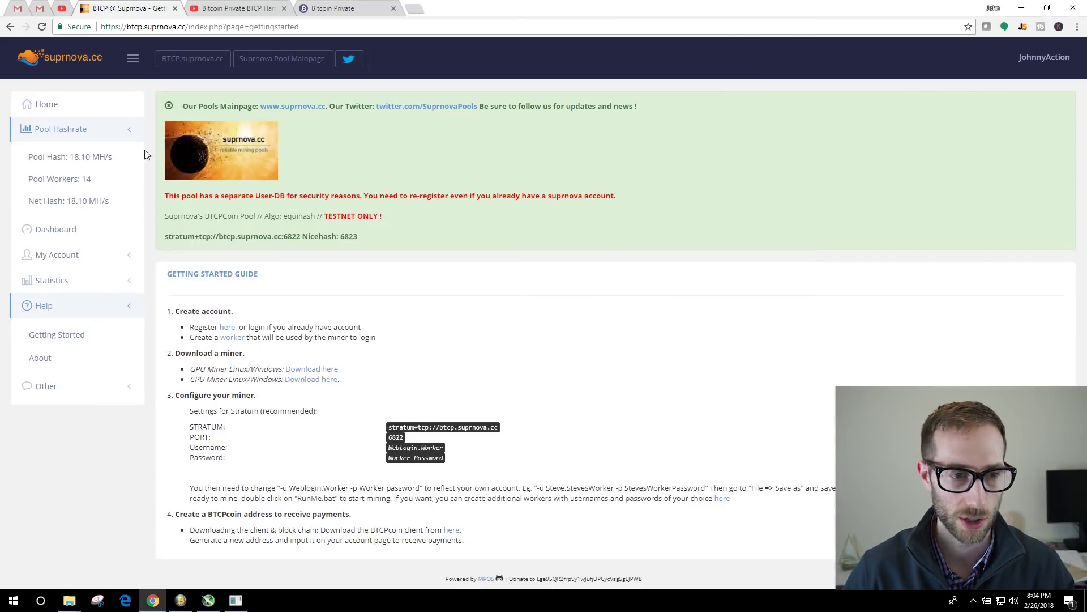
View the pool dashboard's worker table with Johnny hashing, then bring the miner console forward
left_click(57, 229)
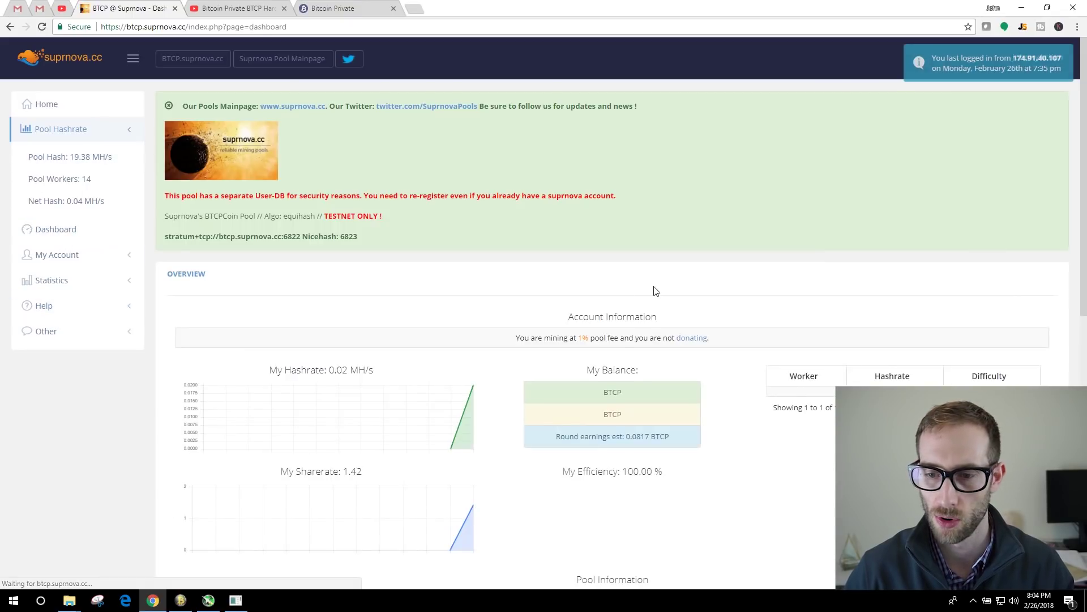
scroll(748, 268, "down", 1)
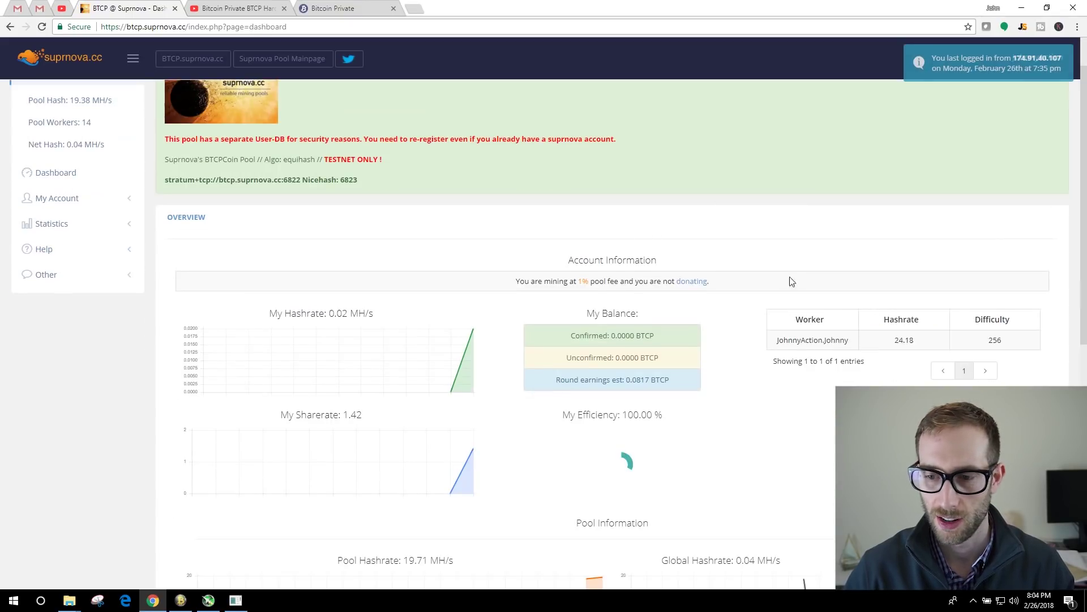
double_click(881, 341)
left_click(755, 317)
scroll(752, 311, "down", 1)
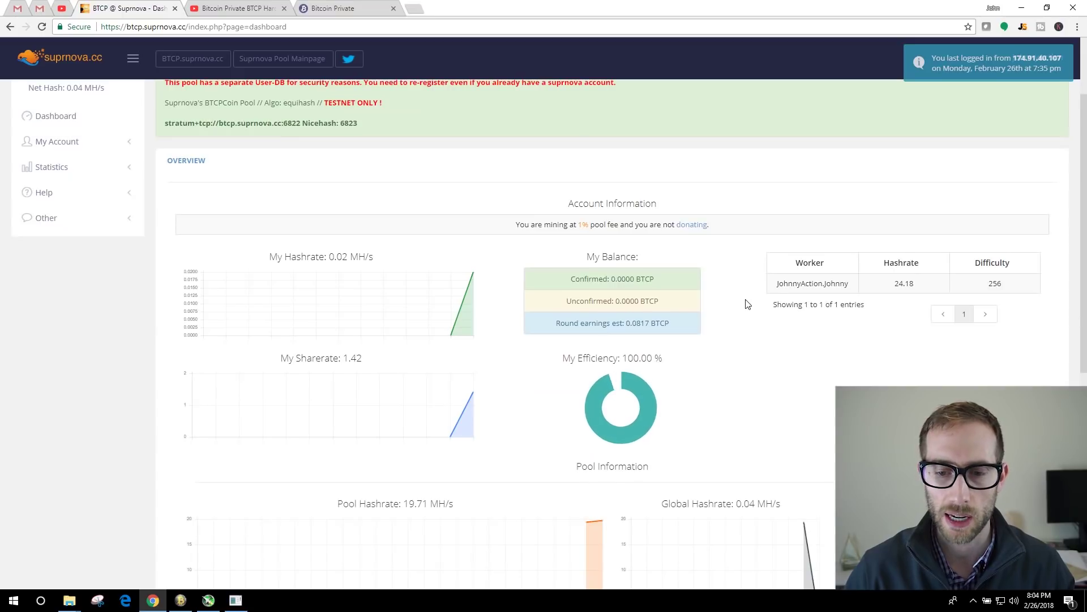
scroll(748, 302, "up", 1)
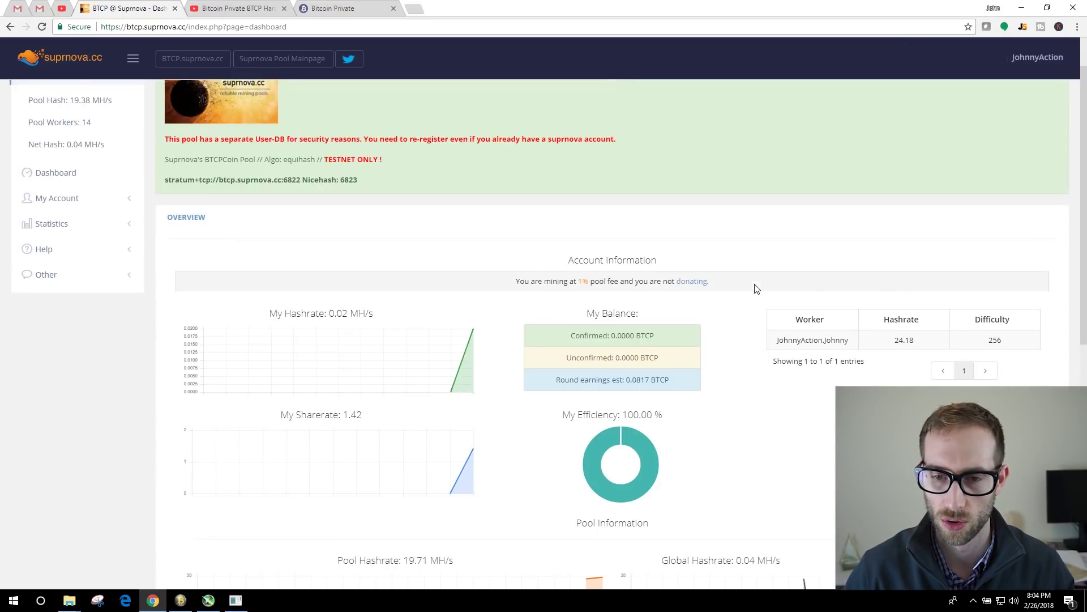
left_click(236, 600)
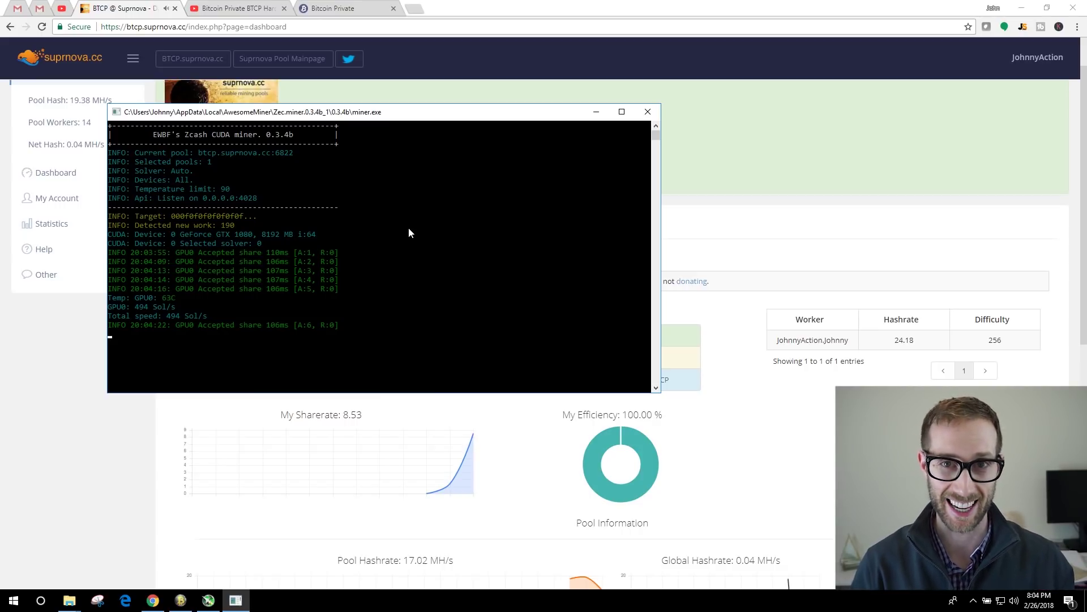
left_click(774, 252)
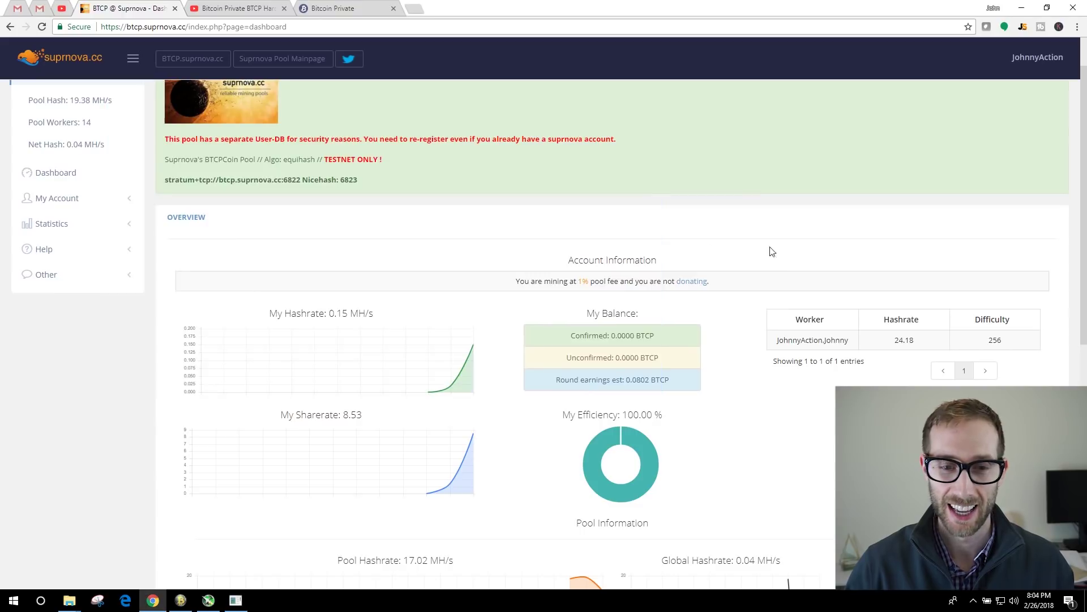
scroll(420, 210, "up", 1)
left_click_drag(382, 218, 317, 218)
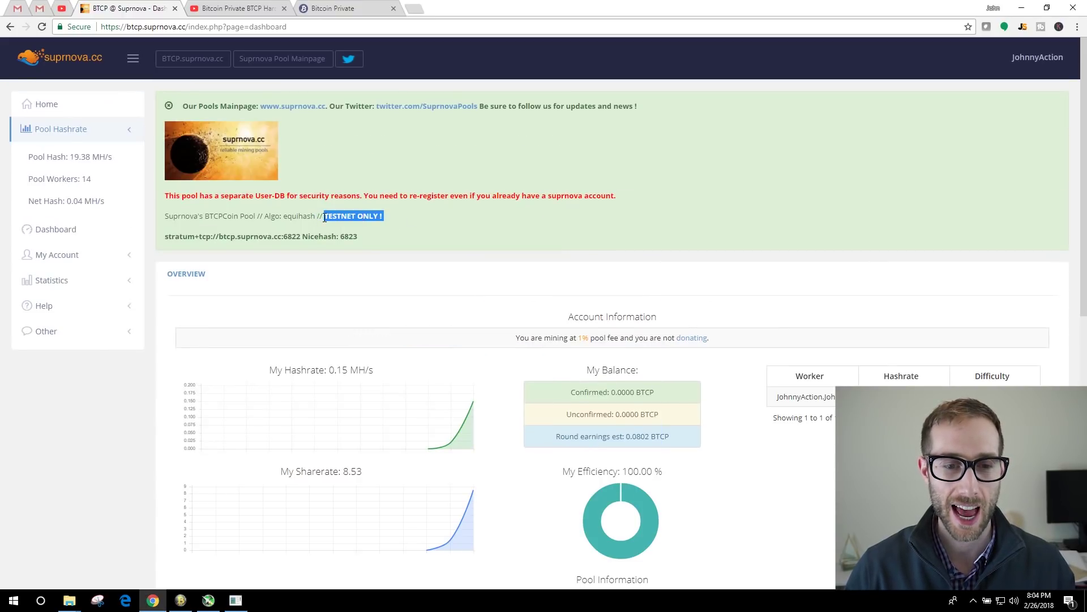
left_click(833, 265)
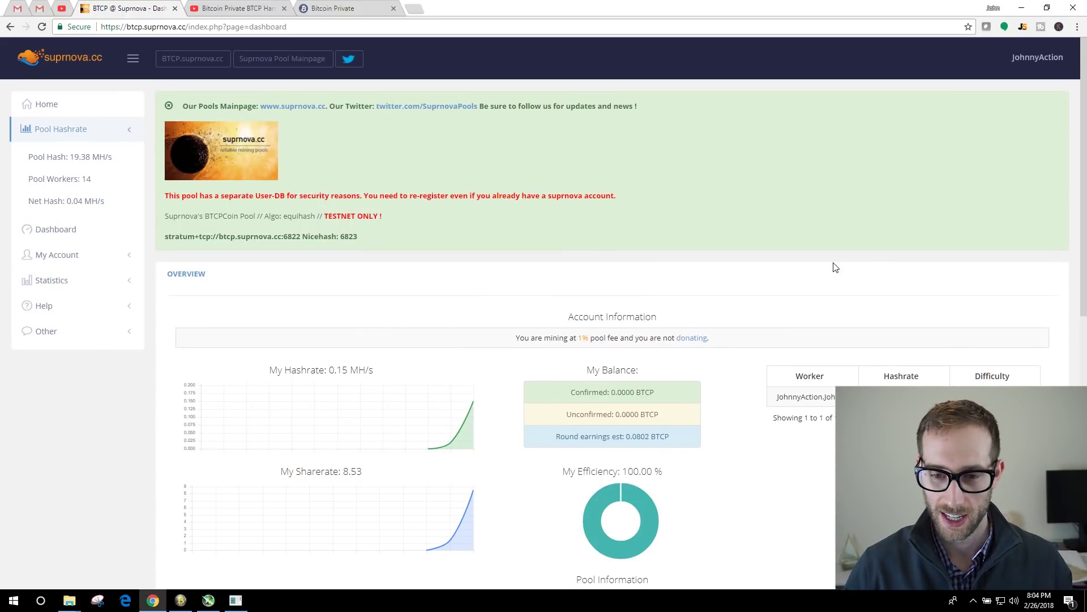
scroll(830, 266, "down", 3)
scroll(829, 265, "down", 3)
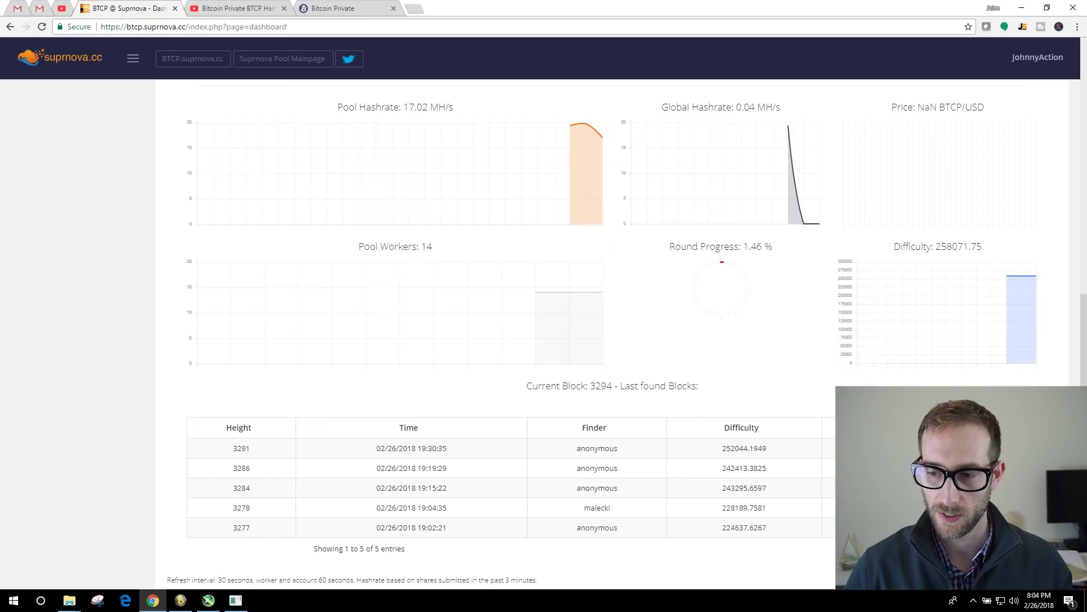
scroll(812, 338, "up", 10)
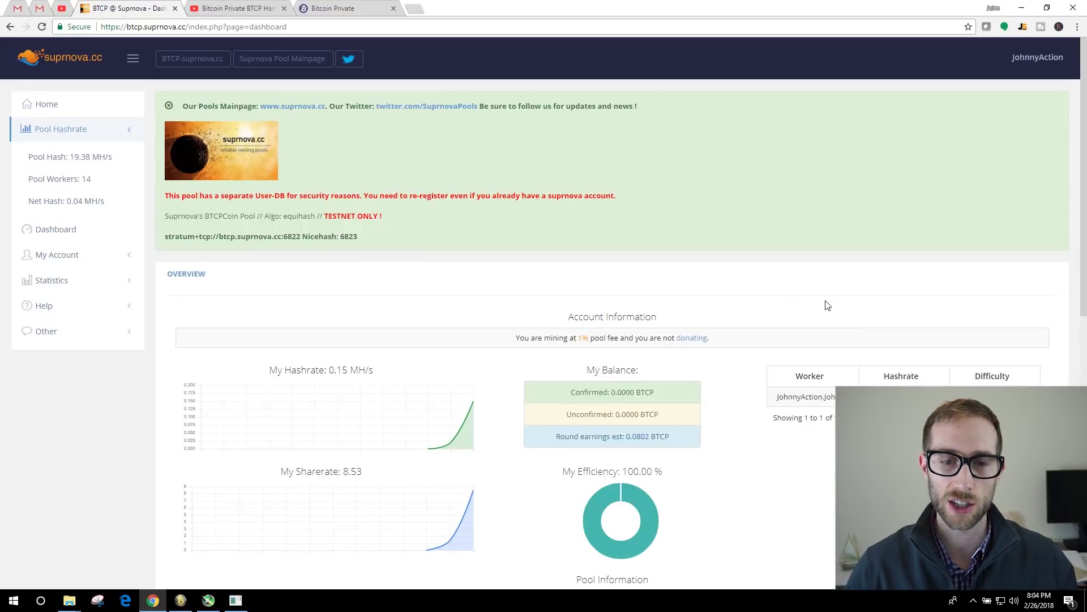
left_click(236, 600)
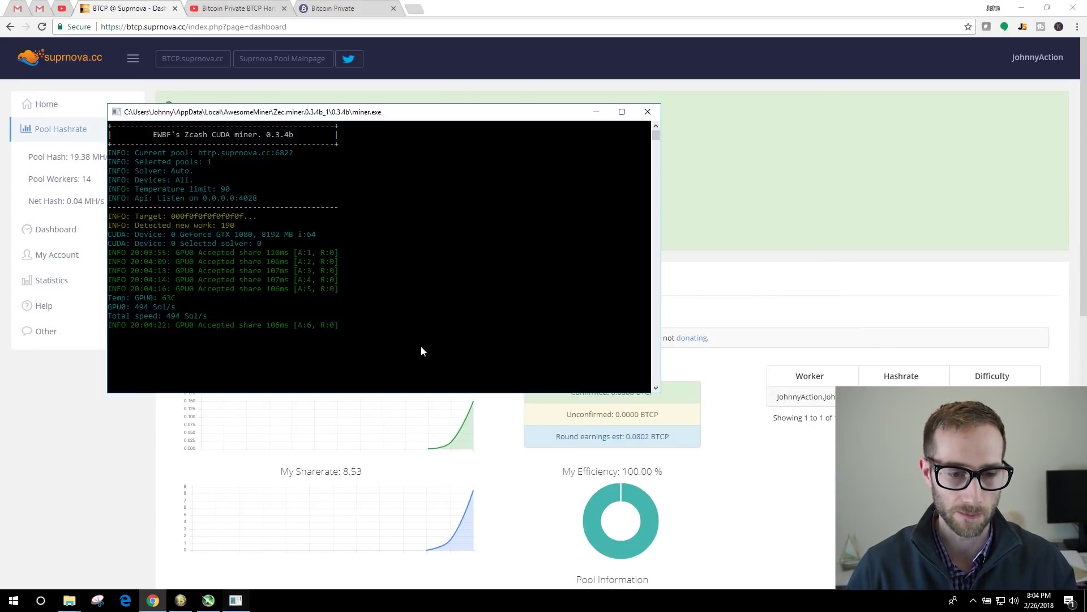
Bring Awesome Miner forward and reposition it to review the GPU tab at 478 H/s, 73 °C
left_click(180, 601)
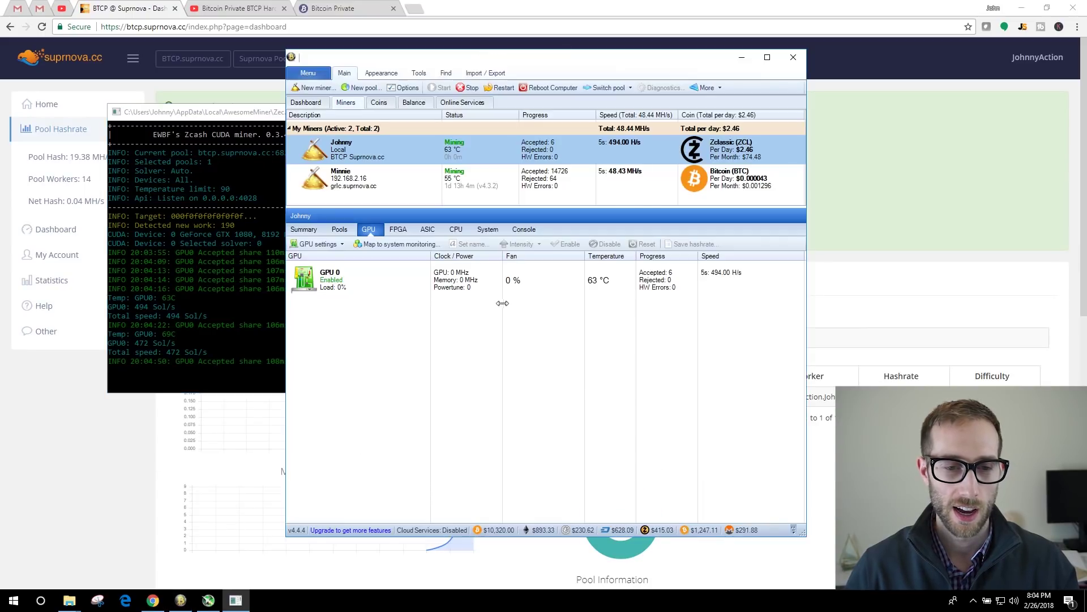
left_click_drag(601, 57, 599, 75)
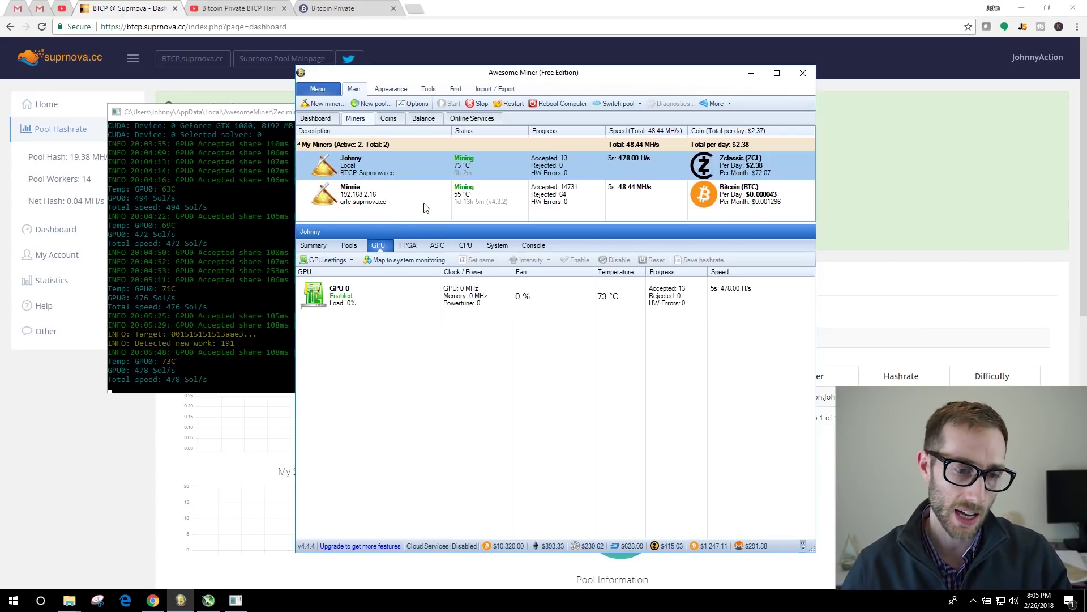
In MSI Afterburner load profile 1 with fan speed 100 % and apply it, then return to Awesome Miner
left_click(208, 601)
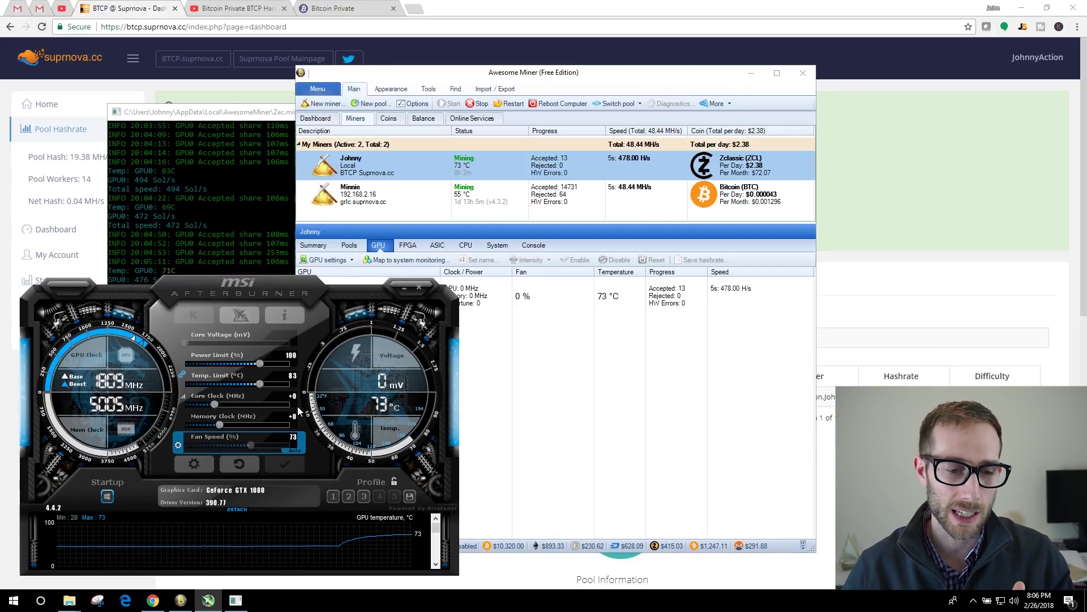
left_click(302, 449)
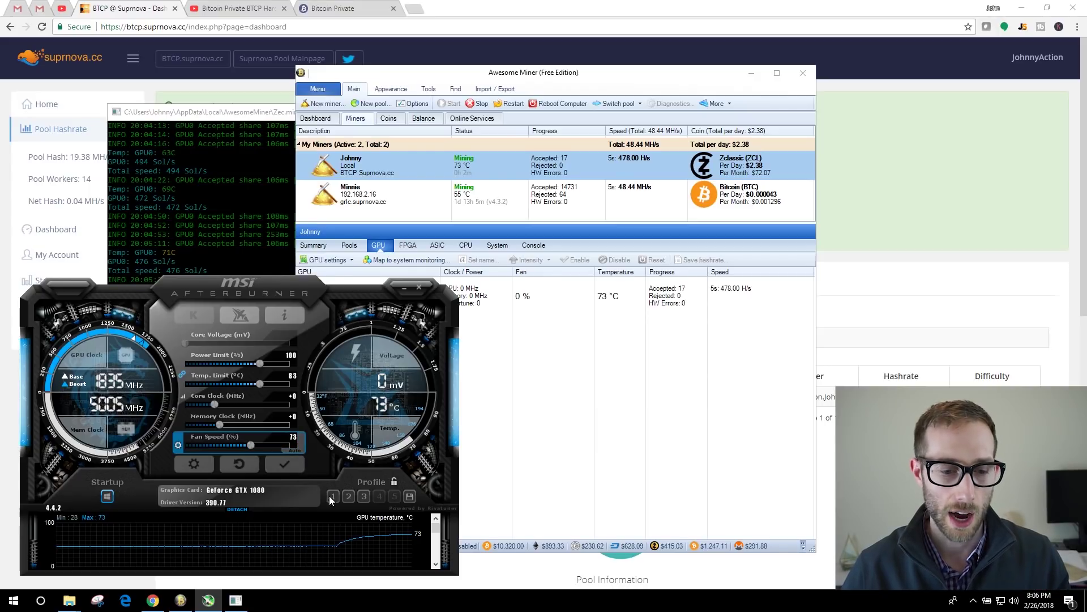
left_click(333, 496)
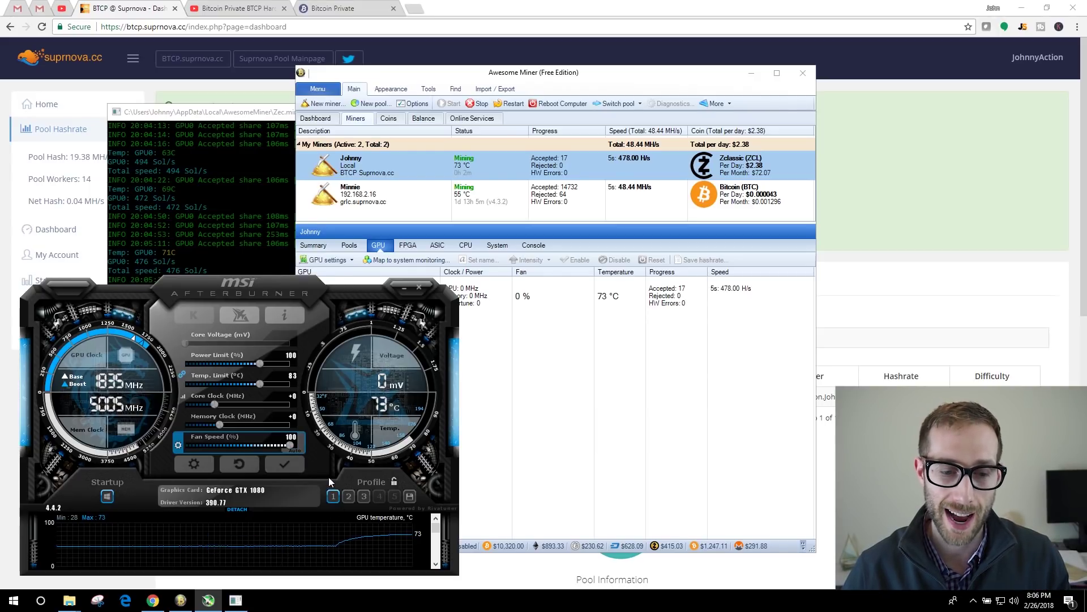
left_click(298, 463)
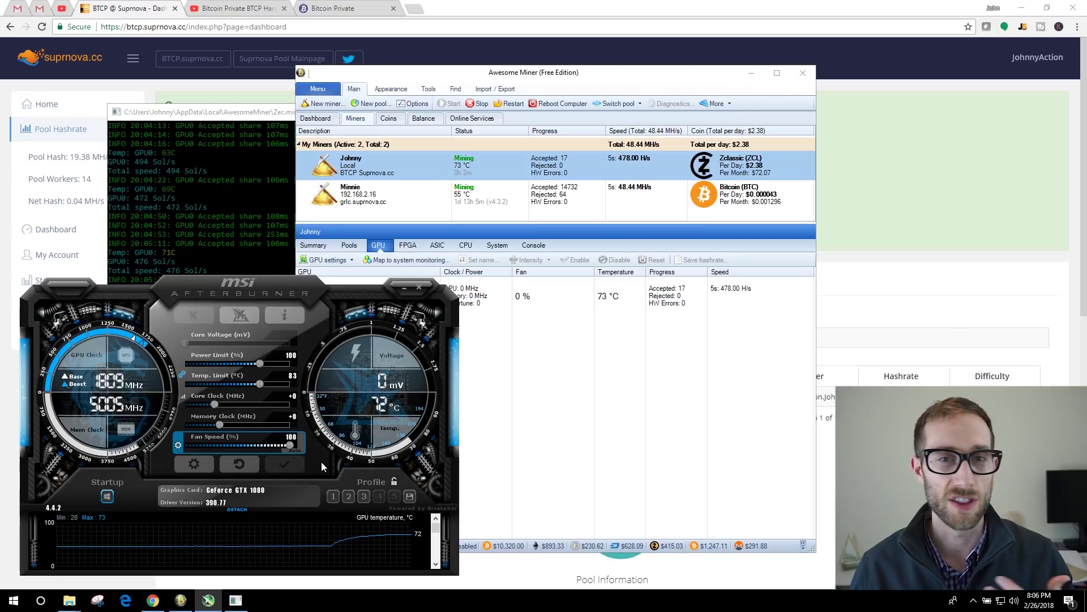
left_click(575, 363)
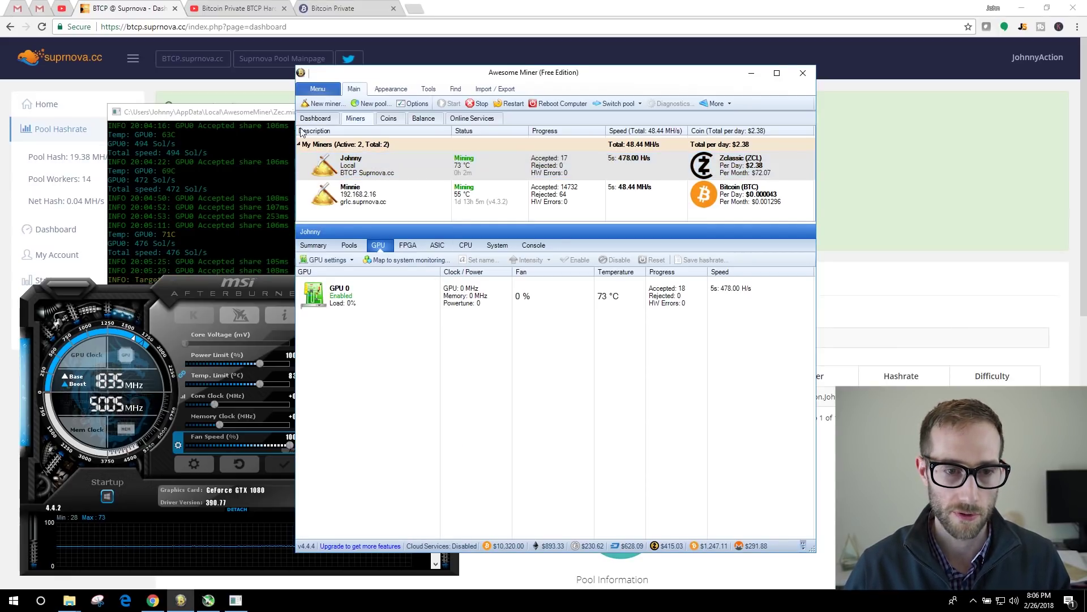
Toggle between the miner console and Awesome Miner, reposition it and select the GPU 0 row at 71 °C
left_click(213, 112)
left_click(466, 79)
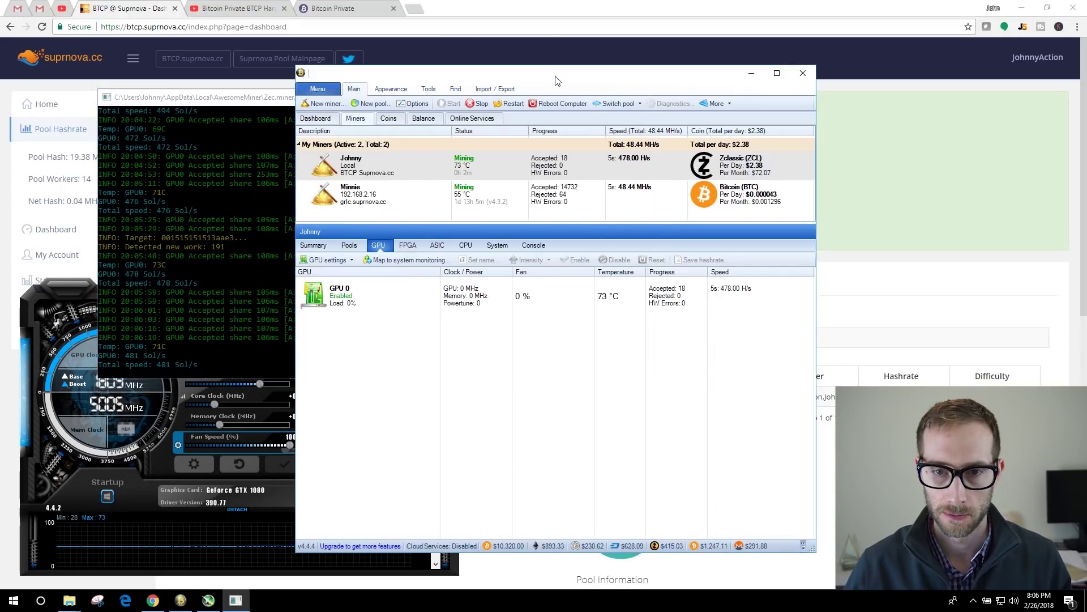
left_click_drag(670, 84, 648, 69)
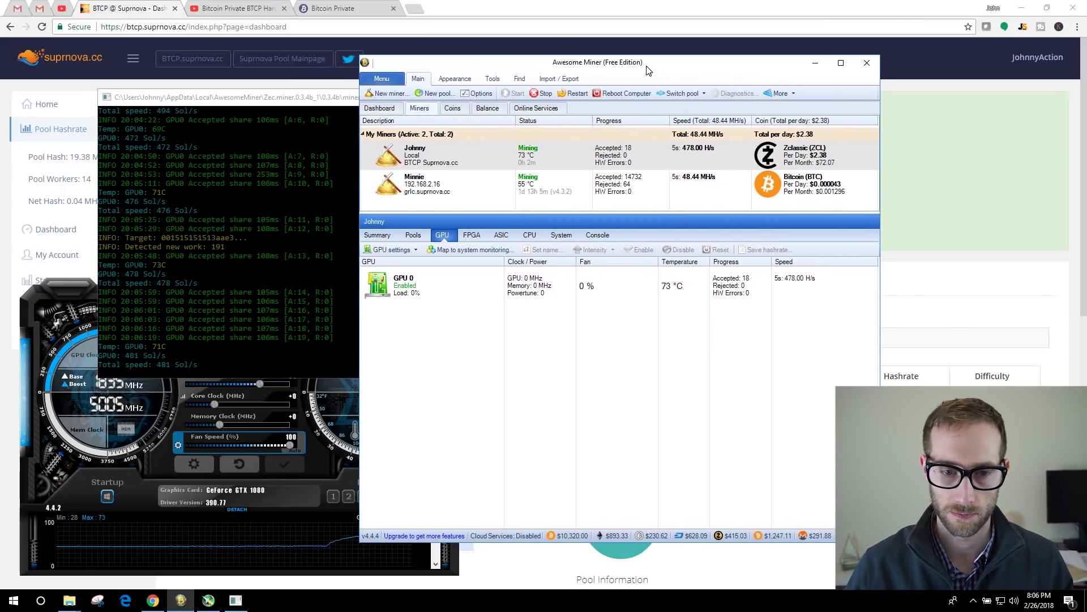
left_click(667, 293)
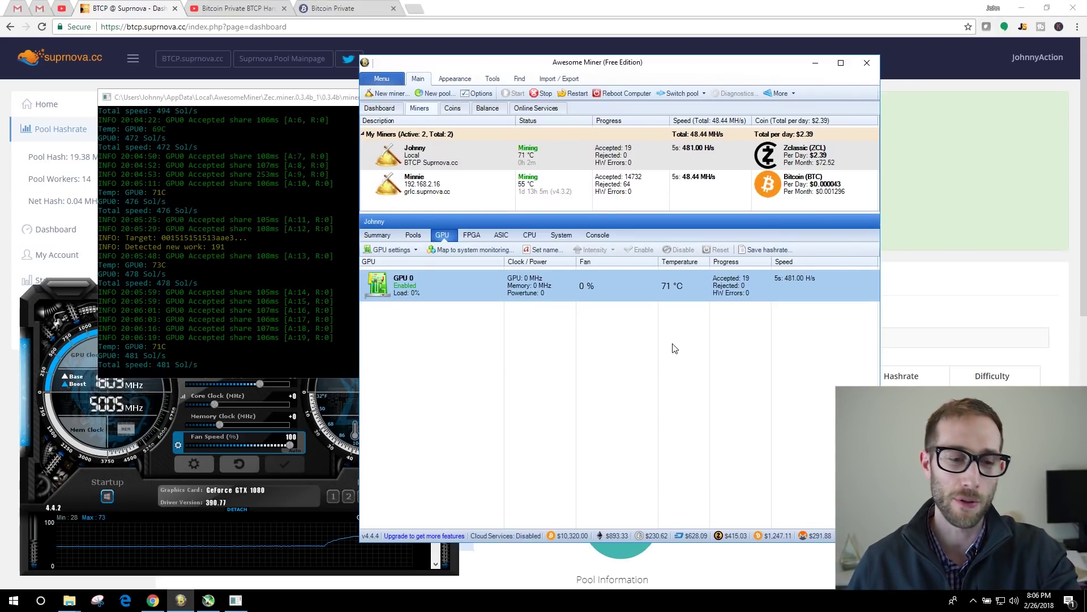